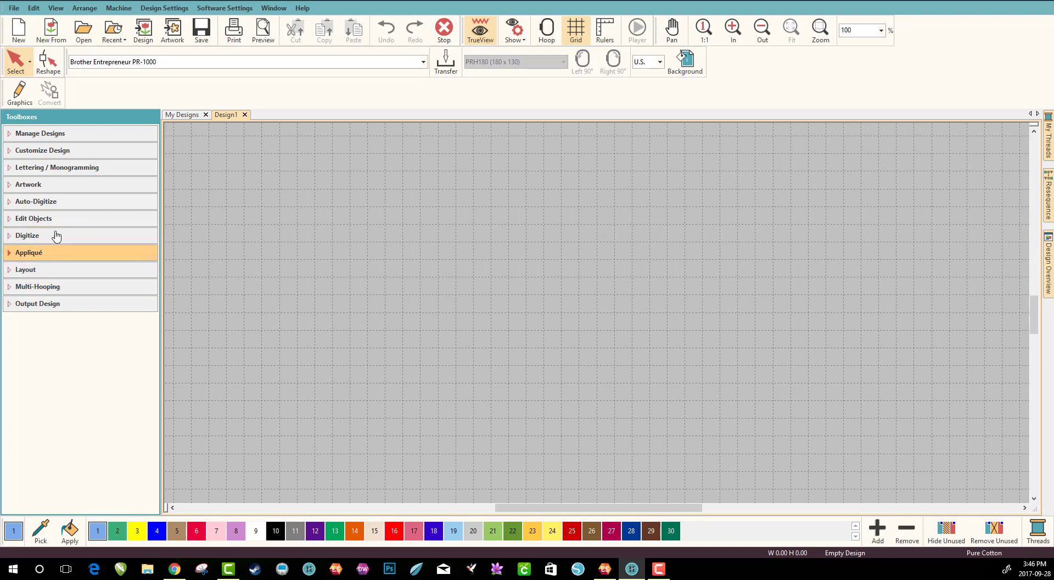
- Digitize a four-cornered closed shape filled with tatami stitches
{"action": "left_click", "coordinate": [44, 235]}
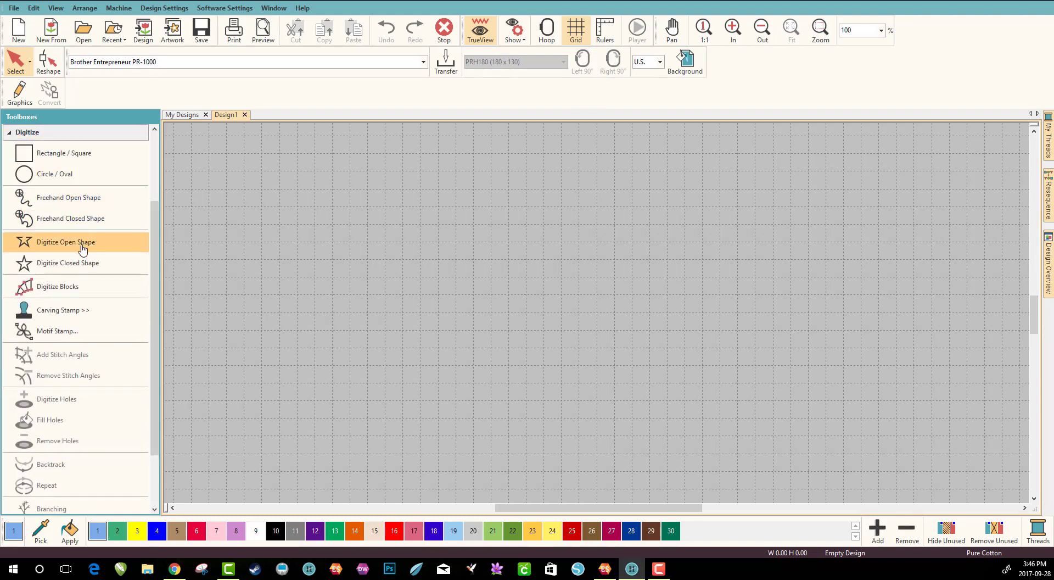
{"action": "left_click", "coordinate": [80, 265]}
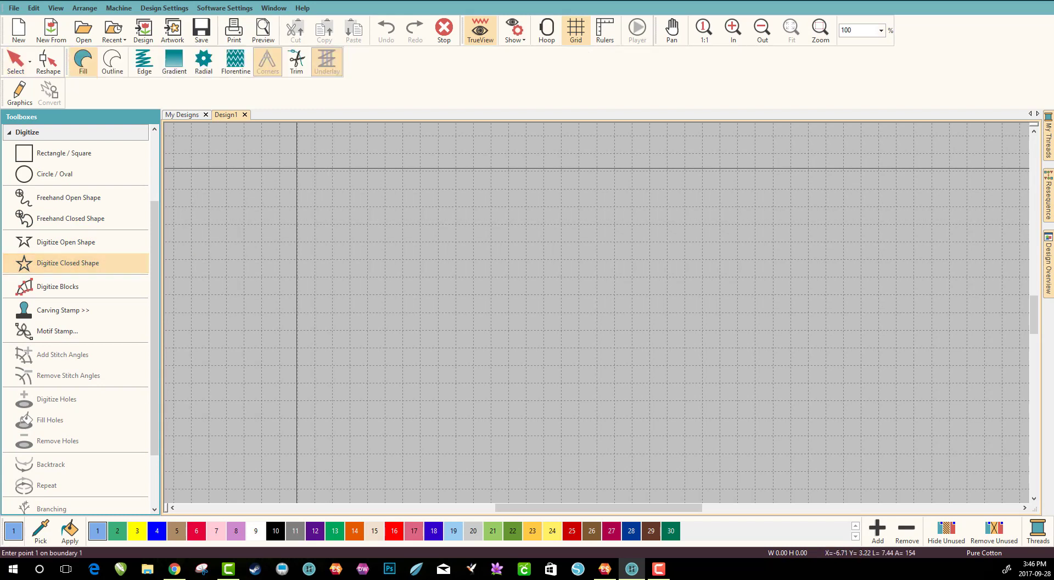
{"action": "left_click", "coordinate": [297, 168]}
{"action": "left_click", "coordinate": [387, 197]}
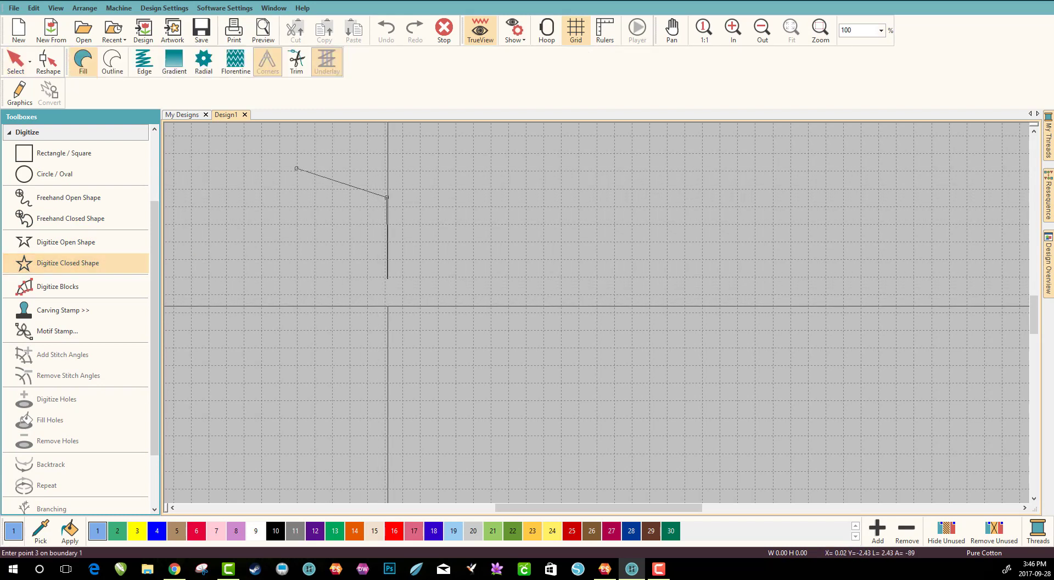
{"action": "left_click", "coordinate": [388, 305]}
{"action": "left_click", "coordinate": [293, 307]}
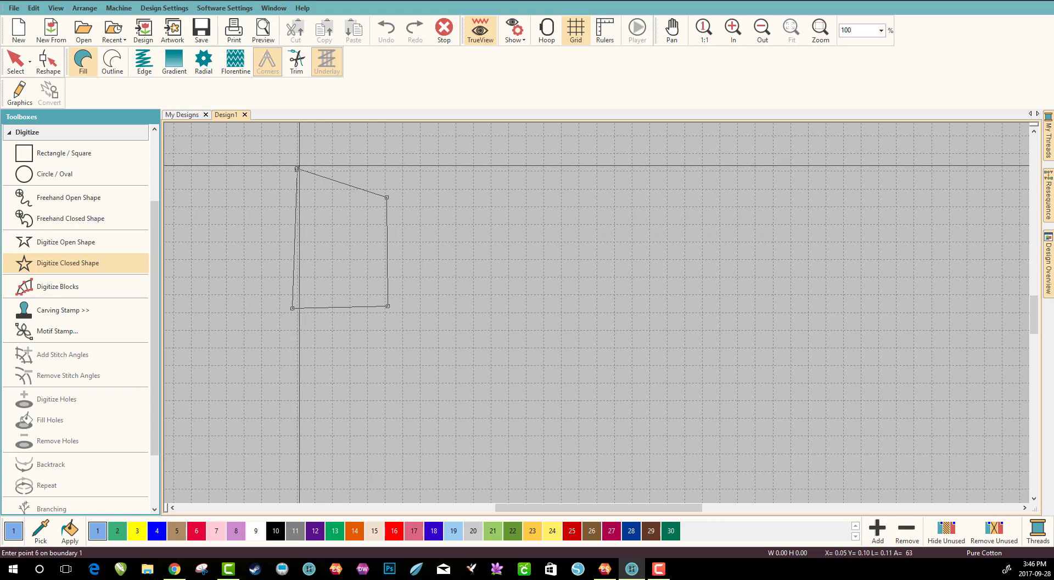
{"action": "key", "text": "Return"}
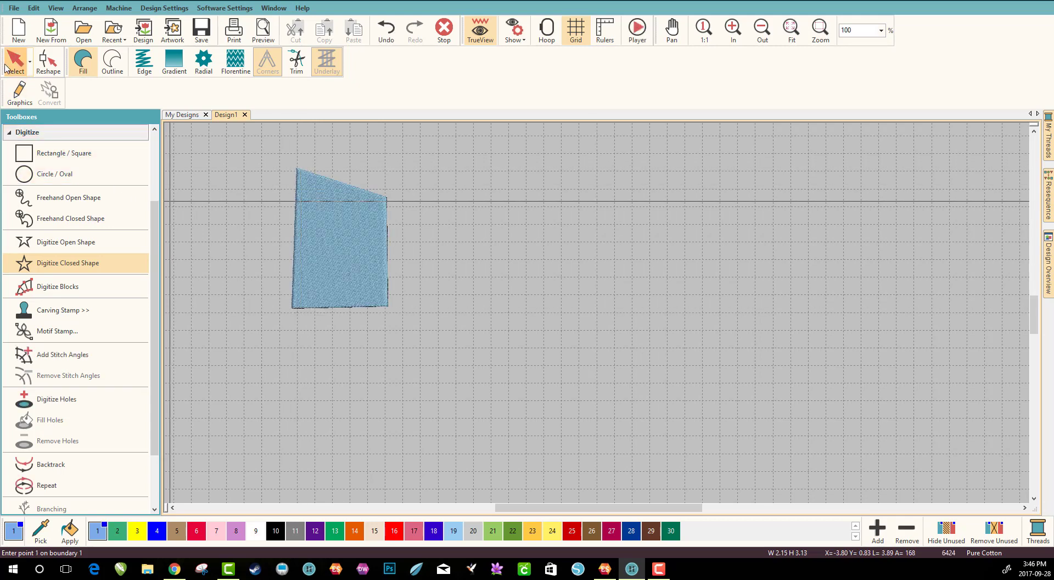
- Recolour the shape to magenta thread 27 and show its Object Properties
{"action": "left_click", "coordinate": [12, 64]}
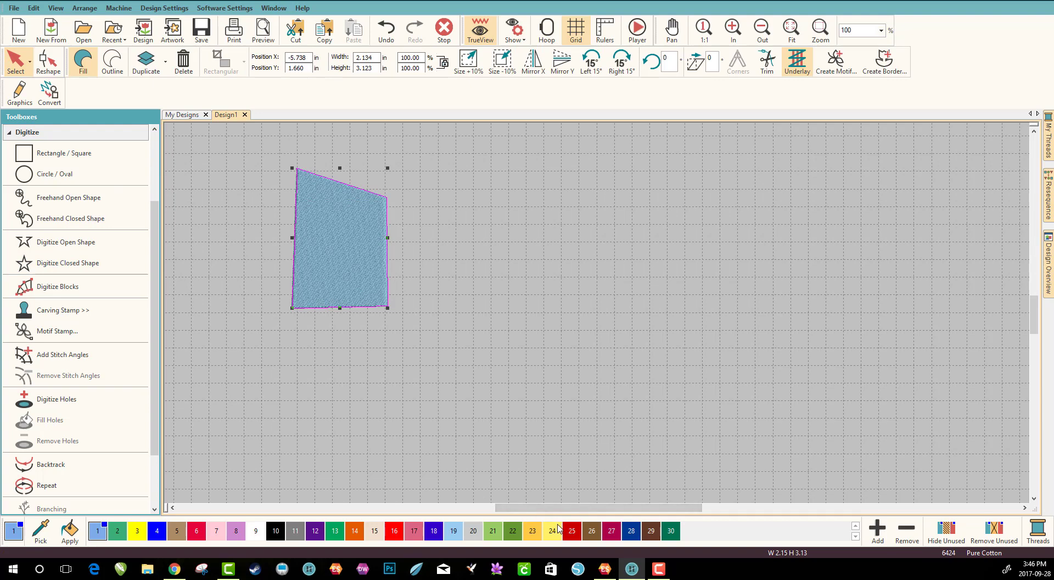
{"action": "left_click", "coordinate": [613, 531]}
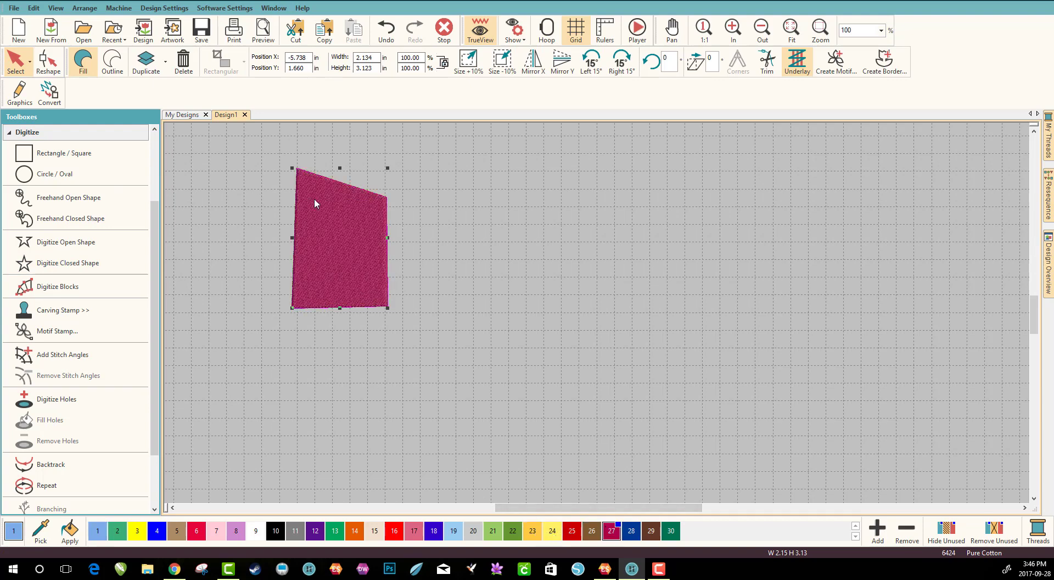
{"action": "double_click", "coordinate": [330, 227]}
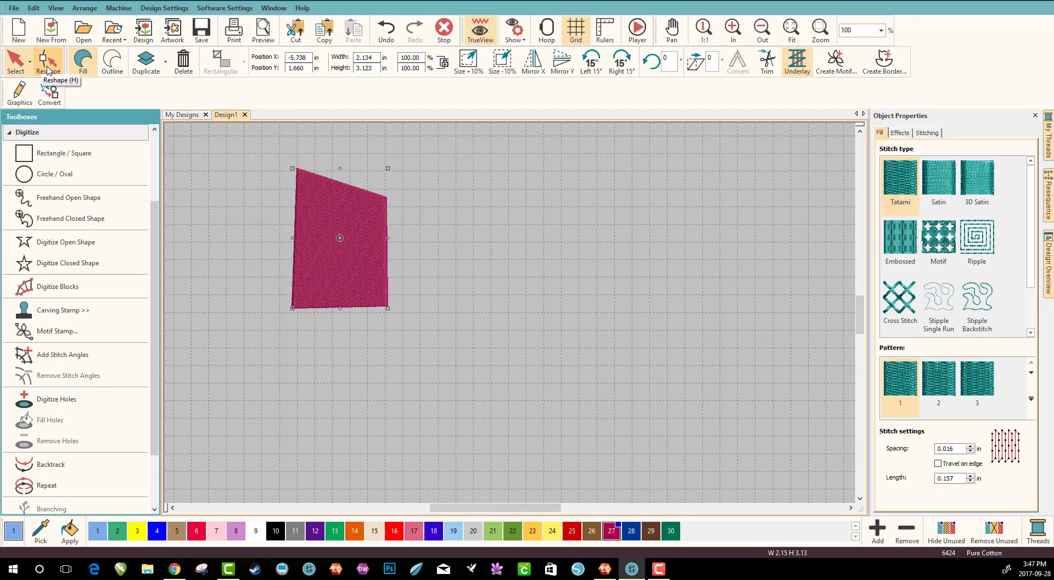
- Reshape the practice shape's stitch angle to about 37°, then move it and delete it
{"action": "left_click", "coordinate": [47, 66]}
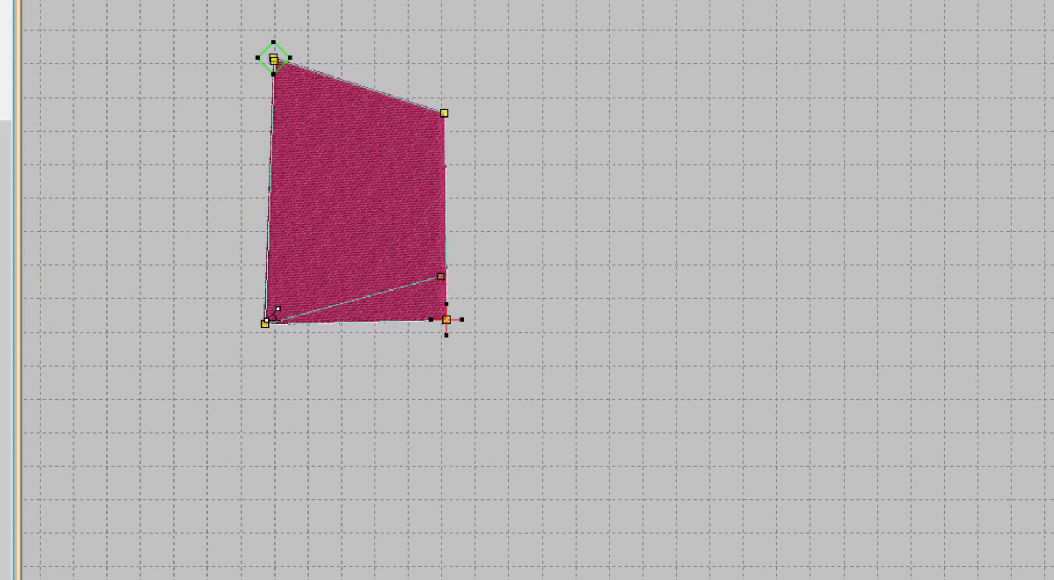
{"action": "scroll", "coordinate": [675, 339], "scroll_direction": "up", "scroll_amount": 3}
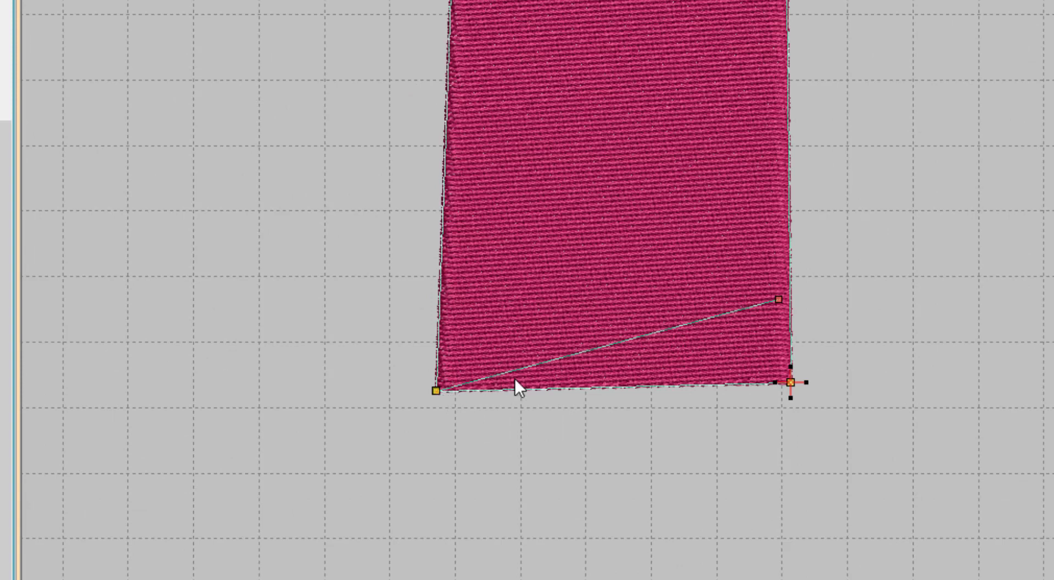
{"action": "left_click_drag", "start_coordinate": [779, 300], "coordinate": [781, 300]}
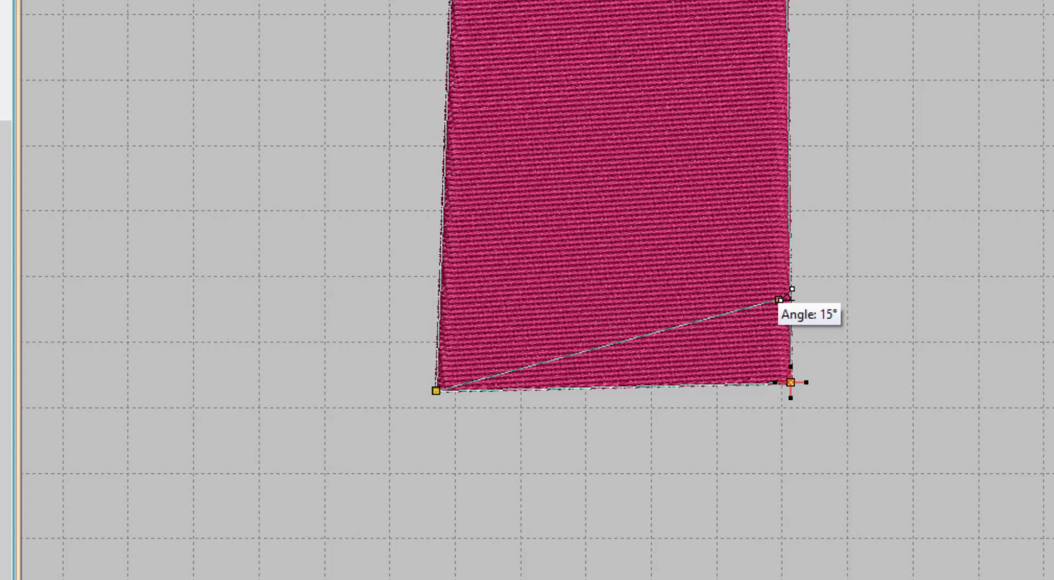
{"action": "left_click_drag", "start_coordinate": [780, 300], "coordinate": [448, 491]}
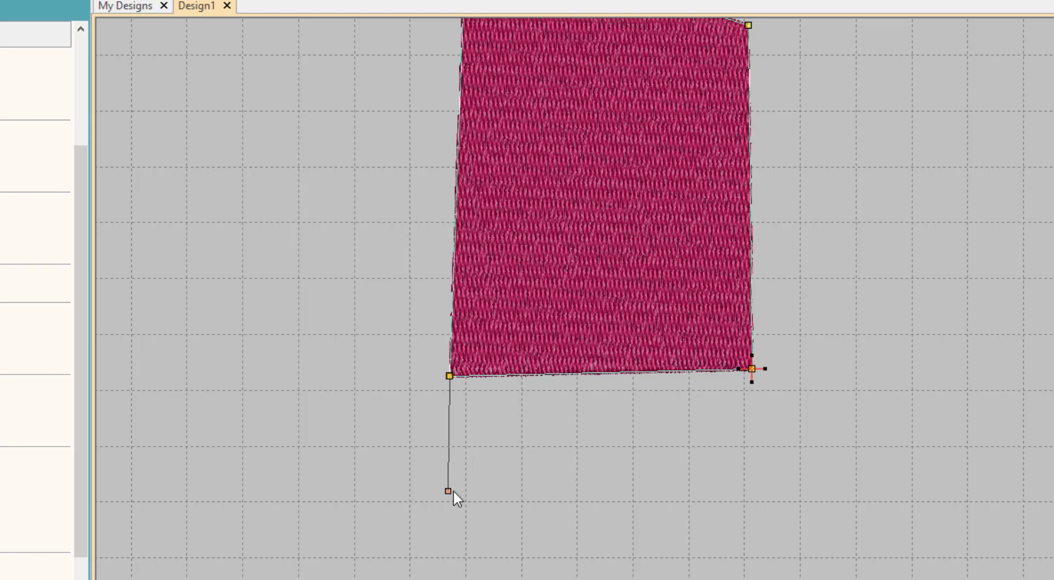
{"action": "left_click_drag", "start_coordinate": [448, 491], "coordinate": [704, 122]}
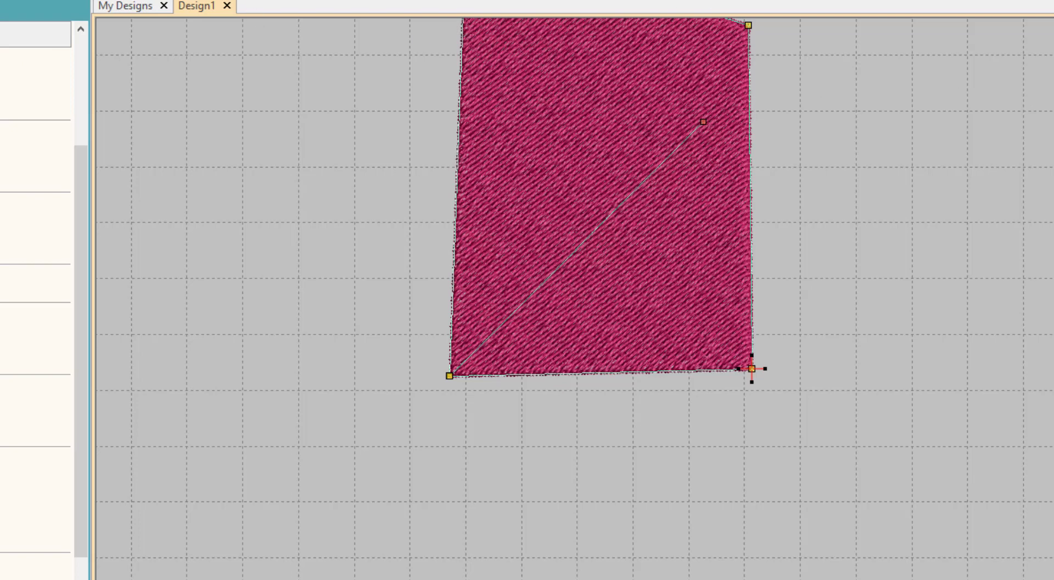
{"action": "key", "text": "Escape"}
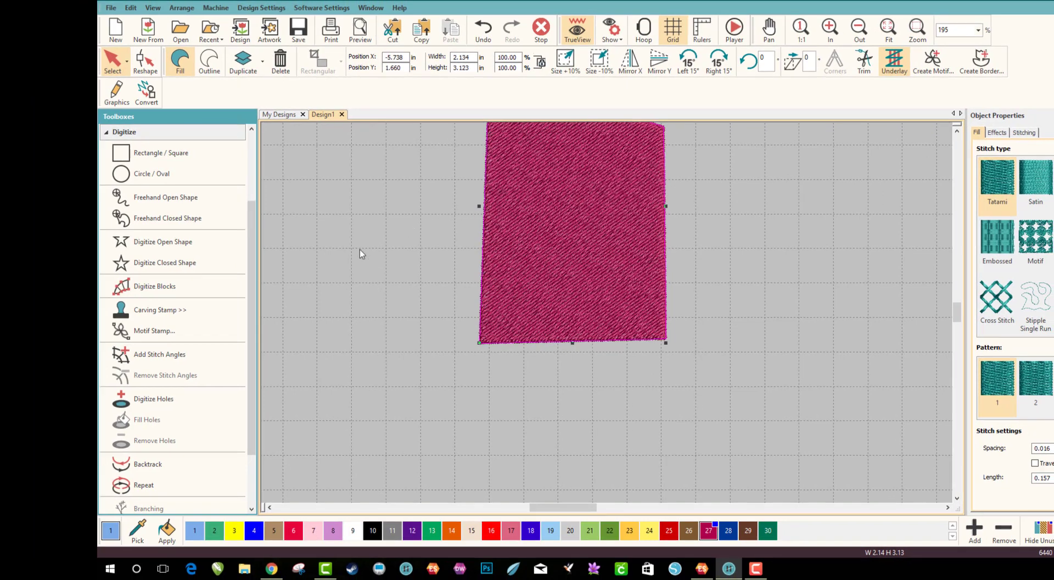
{"action": "left_click_drag", "start_coordinate": [529, 224], "coordinate": [484, 269]}
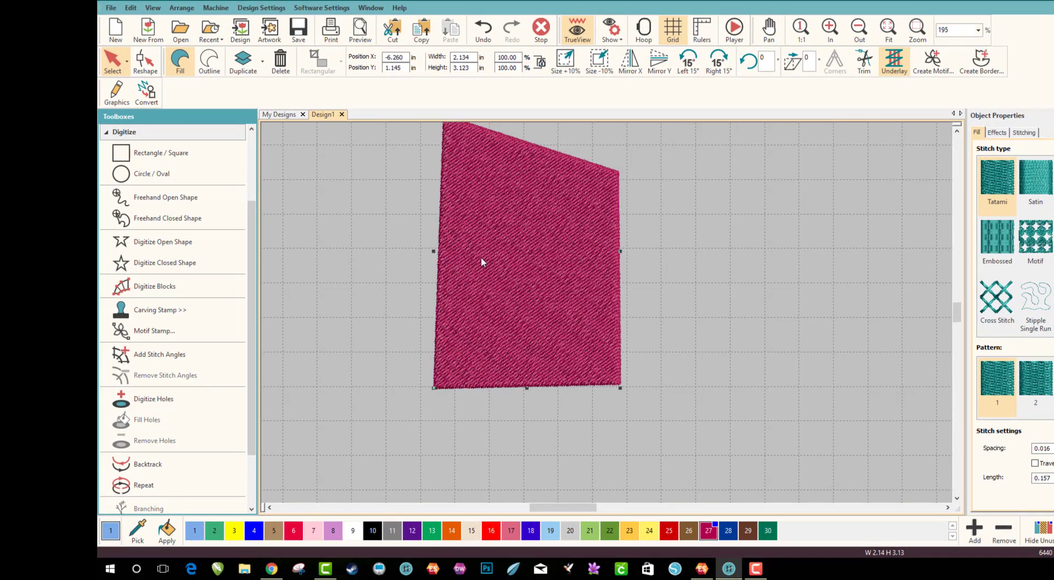
{"action": "key", "text": "Delete"}
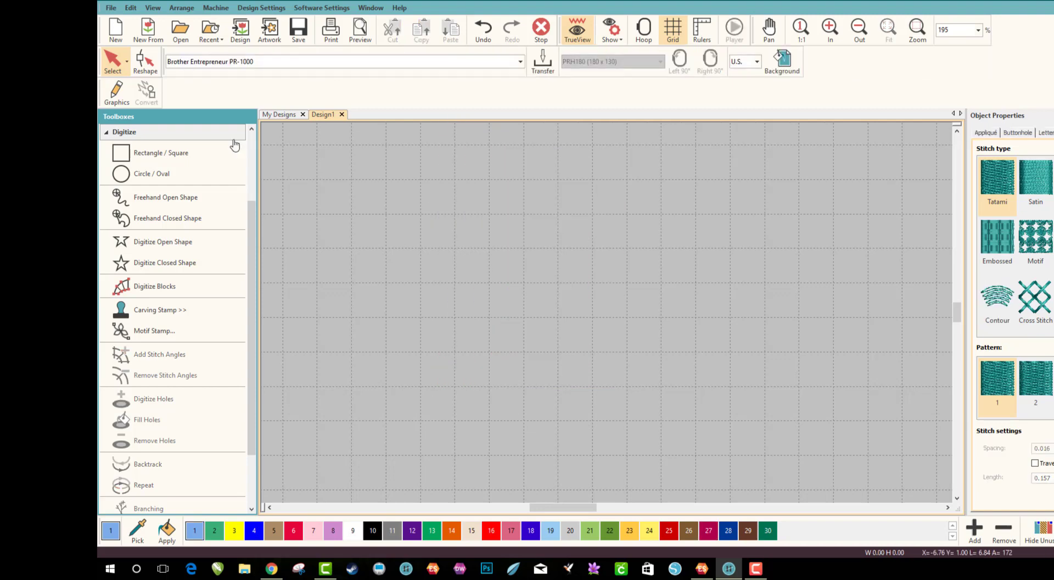
- Trace a half-leaf with a curved outer edge and short stem, closed with blue tatami fill
{"action": "left_click", "coordinate": [165, 264]}
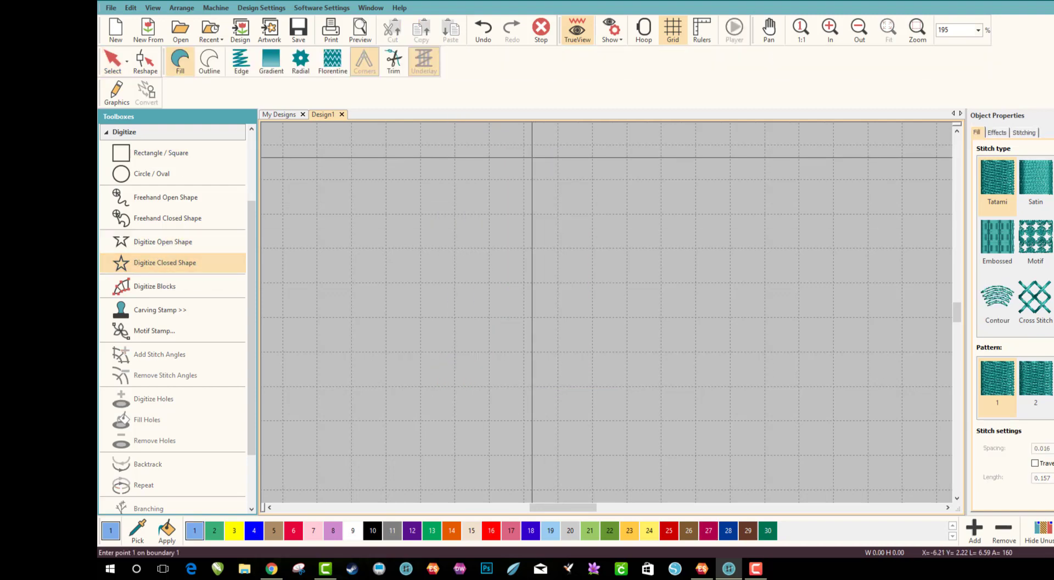
{"action": "left_click", "coordinate": [524, 145]}
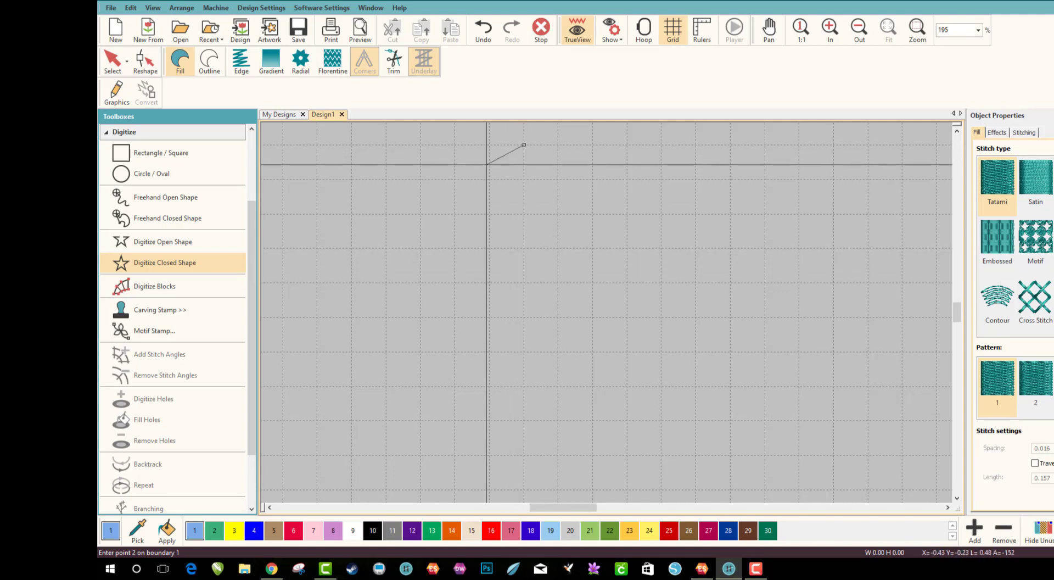
{"action": "left_click", "coordinate": [487, 177]}
{"action": "left_click", "coordinate": [482, 222]}
{"action": "left_click", "coordinate": [481, 268]}
{"action": "left_click", "coordinate": [509, 293]}
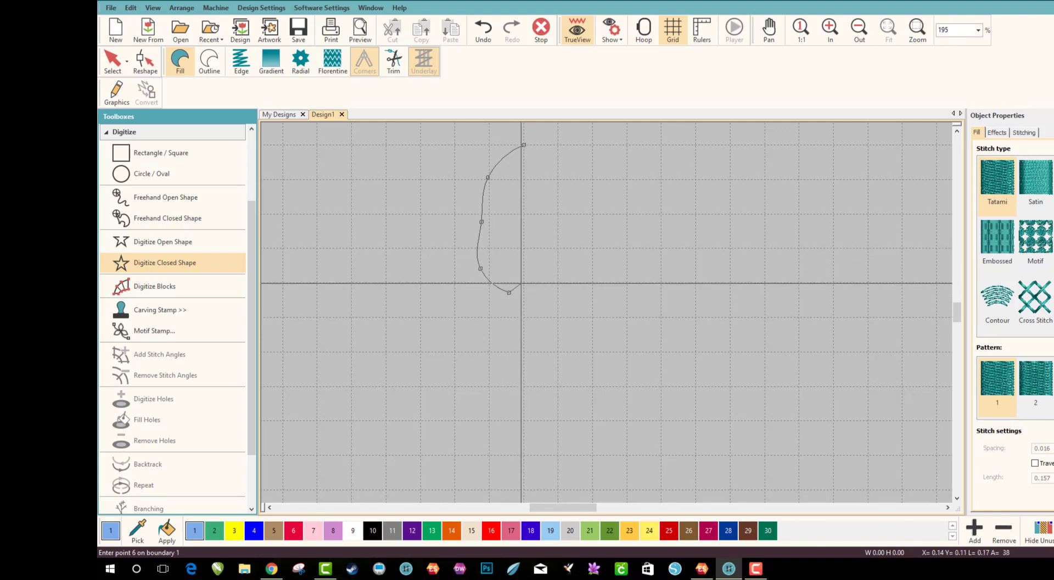
{"action": "left_click", "coordinate": [525, 281]}
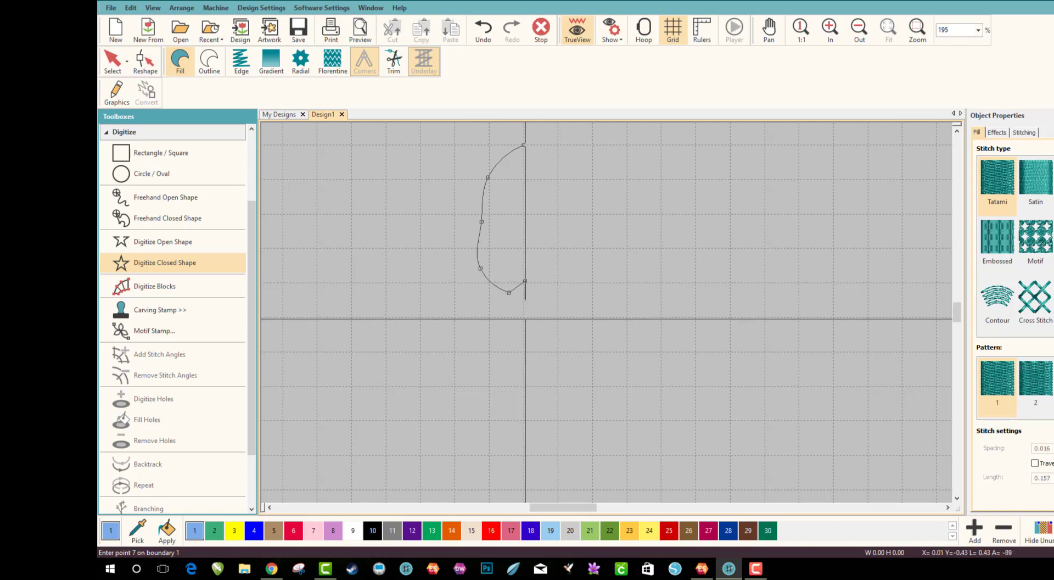
{"action": "left_click", "coordinate": [526, 318]}
{"action": "left_click", "coordinate": [537, 318]}
{"action": "key", "text": "Return"}
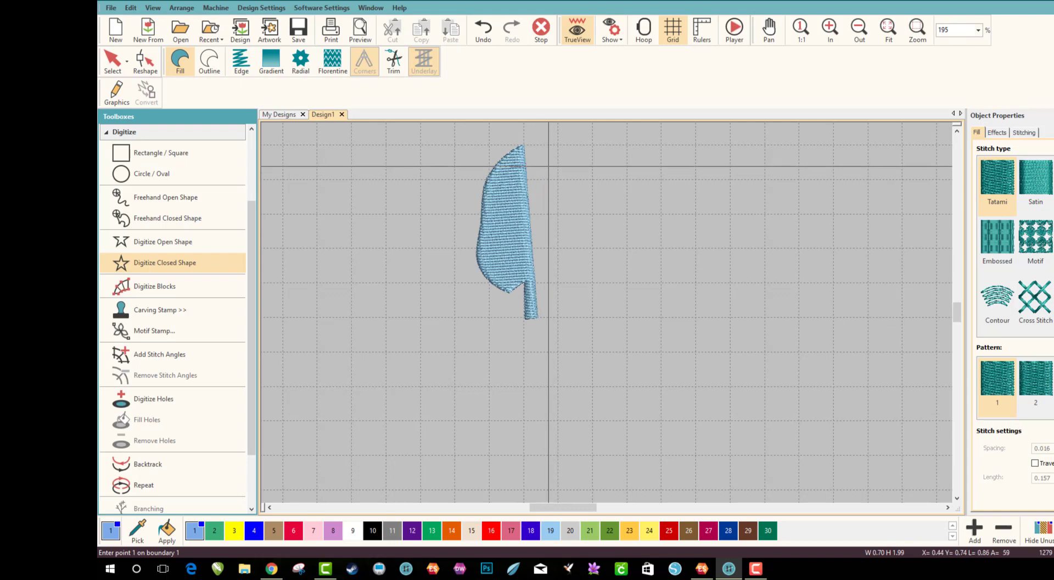
- Mirror-copy the half-leaf horizontally about the vertical vein line and merge the overlapping halves
{"action": "left_click", "coordinate": [112, 60]}
{"action": "left_click", "coordinate": [124, 131]}
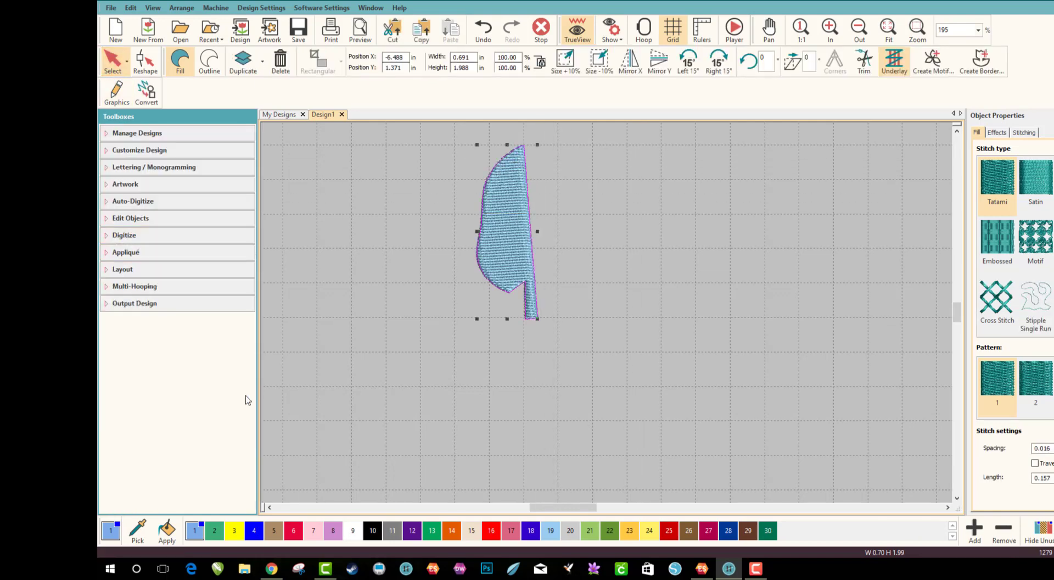
{"action": "left_click", "coordinate": [164, 270]}
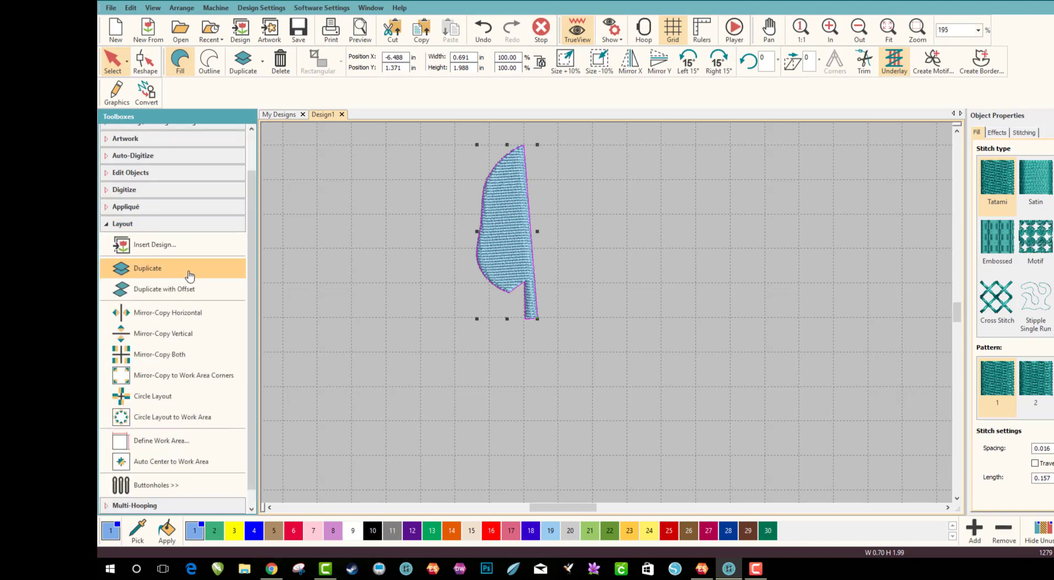
{"action": "left_click", "coordinate": [176, 310]}
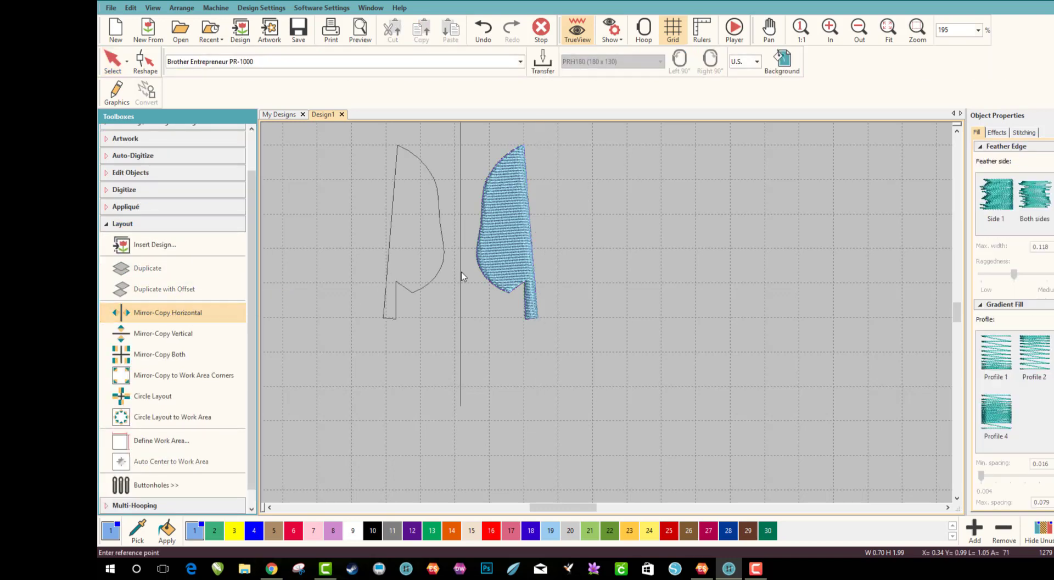
{"action": "left_click", "coordinate": [534, 236]}
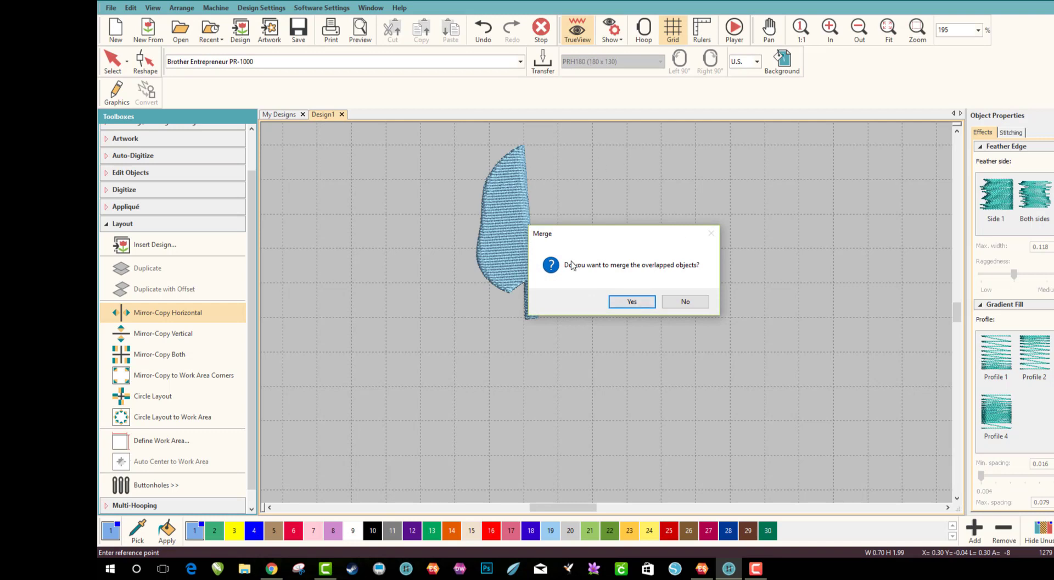
{"action": "left_click", "coordinate": [632, 301]}
- Delete the notch node to make the leaf solid and set its fill angle to roughly 63°
{"action": "left_click", "coordinate": [549, 205]}
{"action": "left_click", "coordinate": [145, 62]}
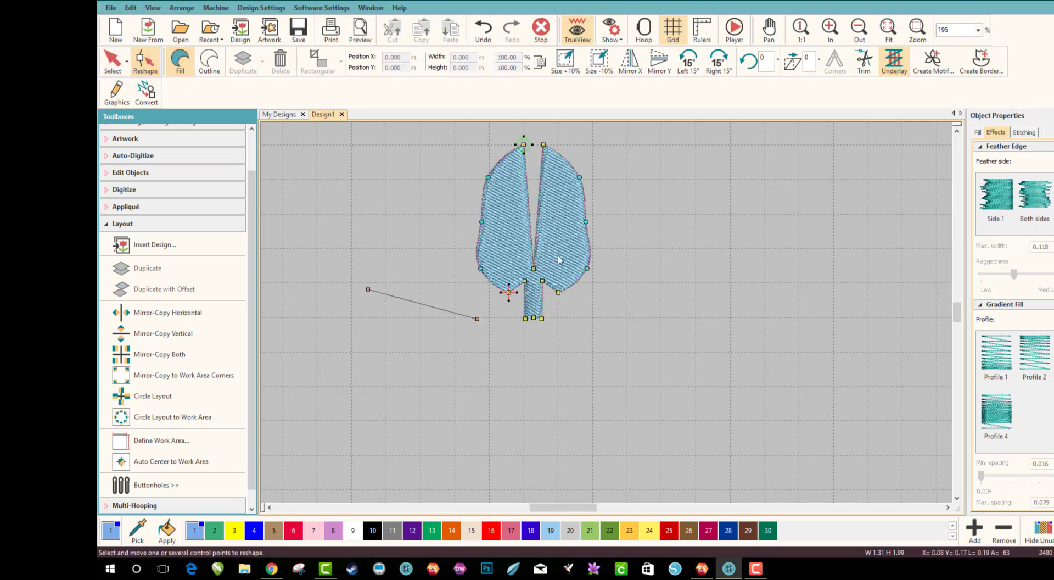
{"action": "left_click", "coordinate": [534, 267]}
{"action": "key", "text": "Delete"}
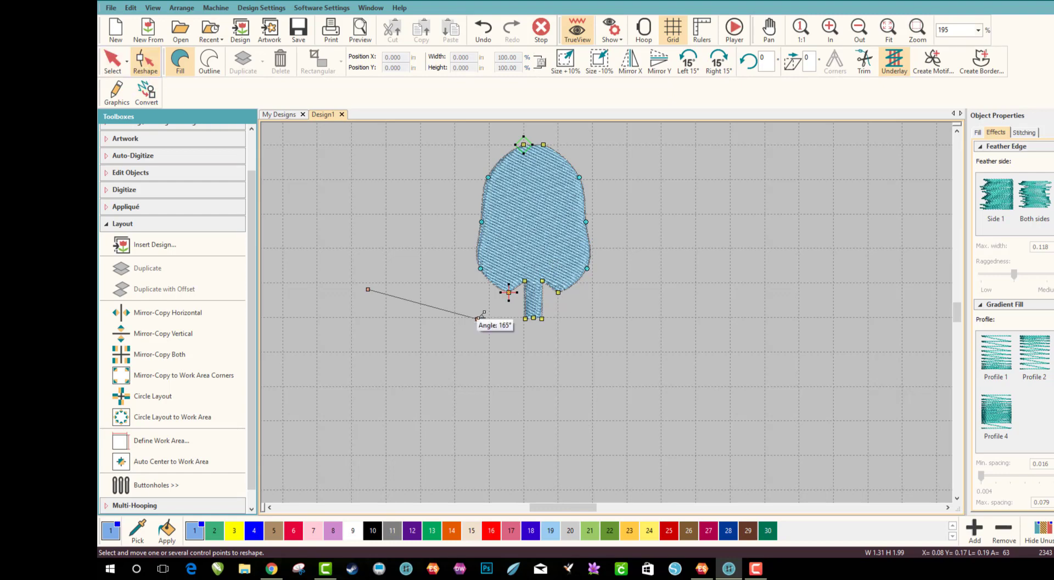
{"action": "left_click_drag", "start_coordinate": [470, 292], "coordinate": [434, 207]}
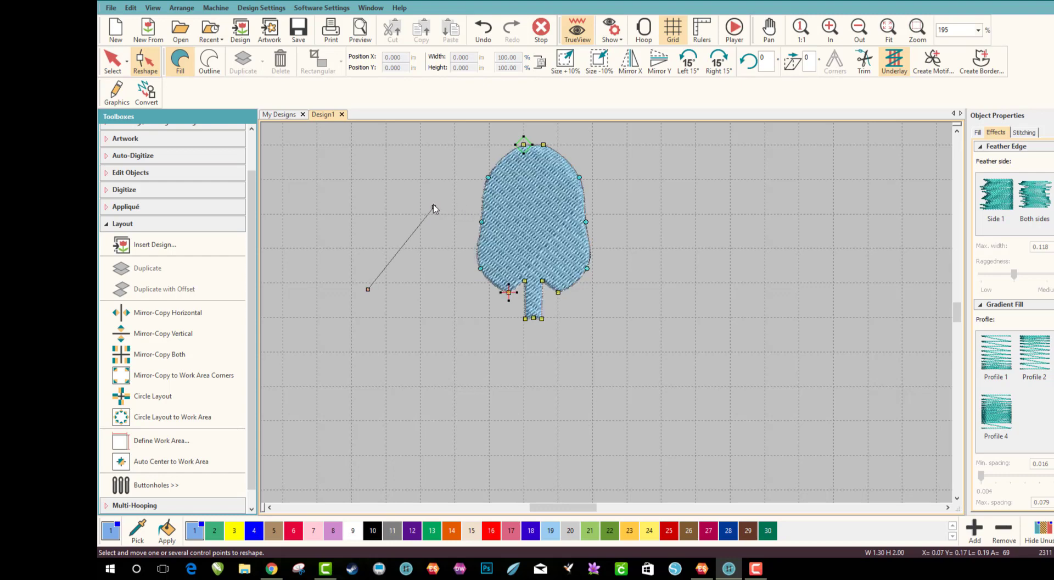
{"action": "left_click_drag", "start_coordinate": [433, 207], "coordinate": [408, 212]}
- Copy the leaf to the right, rotate the copy about -54°, and nudge it into place
{"action": "key", "text": "Escape"}
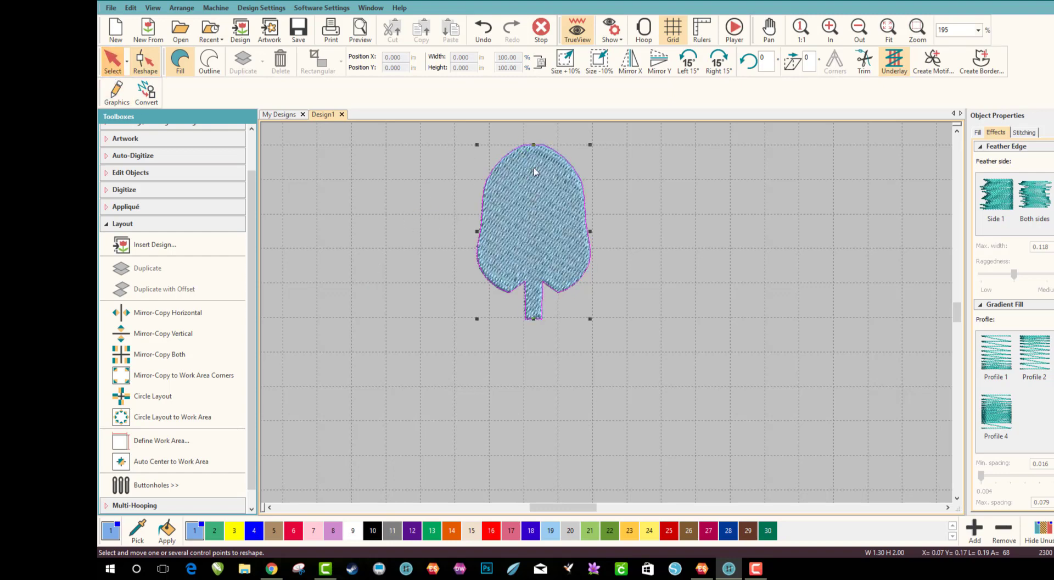
{"action": "left_click_drag", "start_coordinate": [539, 215], "coordinate": [669, 236]}
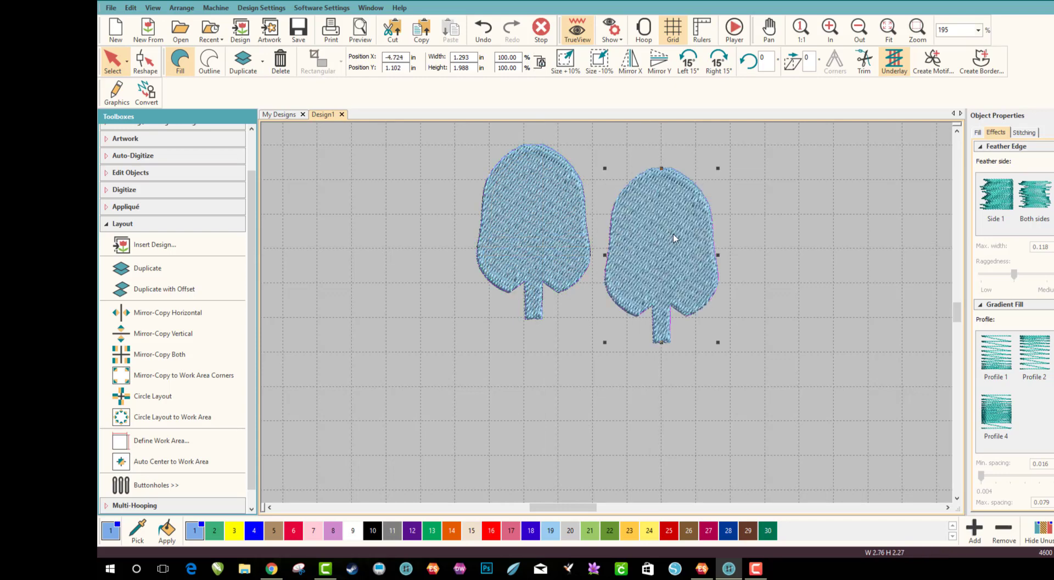
{"action": "left_click_drag", "start_coordinate": [718, 169], "coordinate": [690, 242]}
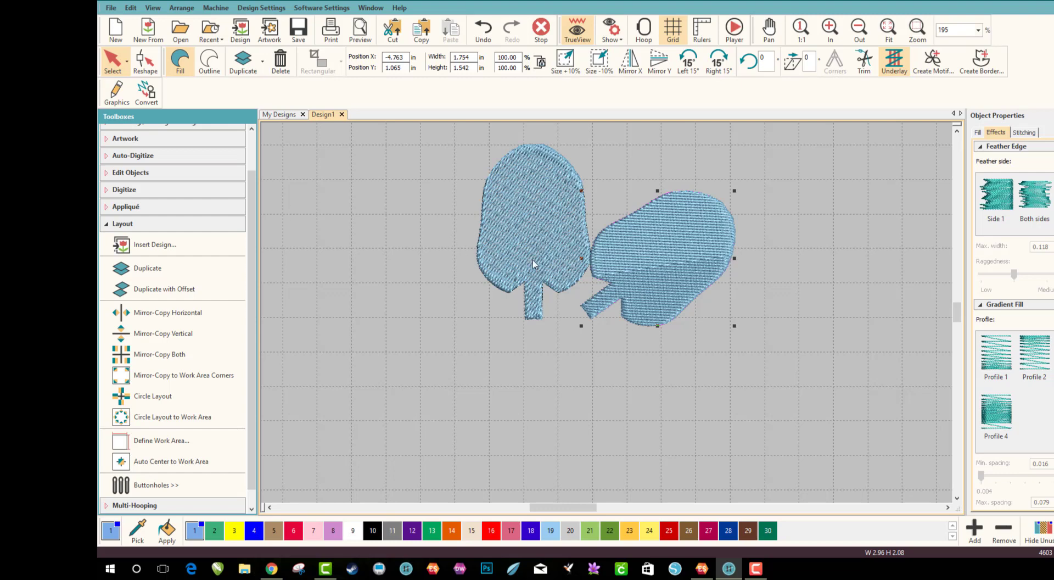
{"action": "left_click_drag", "start_coordinate": [646, 252], "coordinate": [654, 241]}
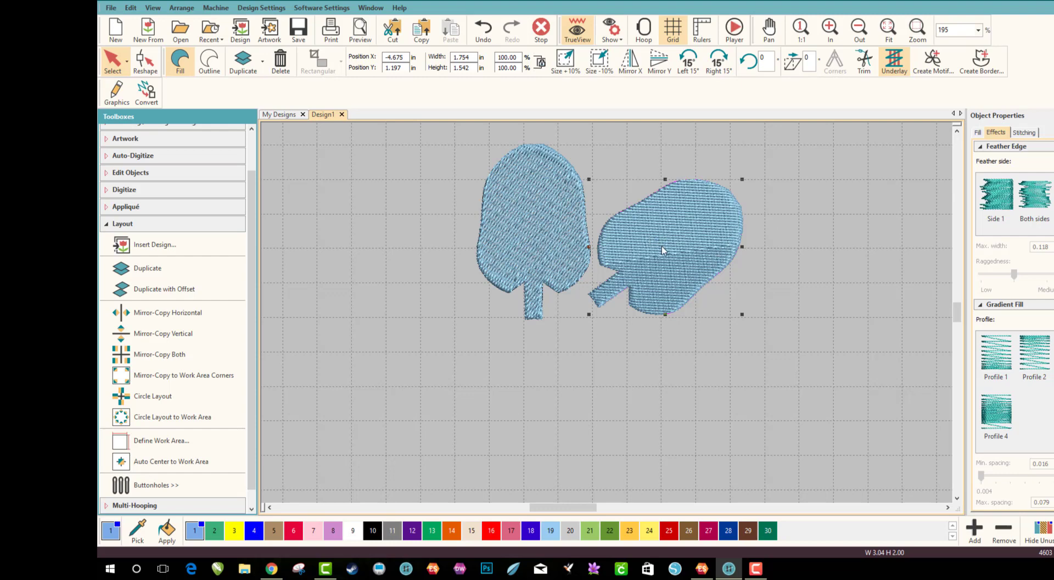
- Drag the rotated copy's stitch-angle line so its fill runs at roughly 123°
{"action": "left_click", "coordinate": [145, 60]}
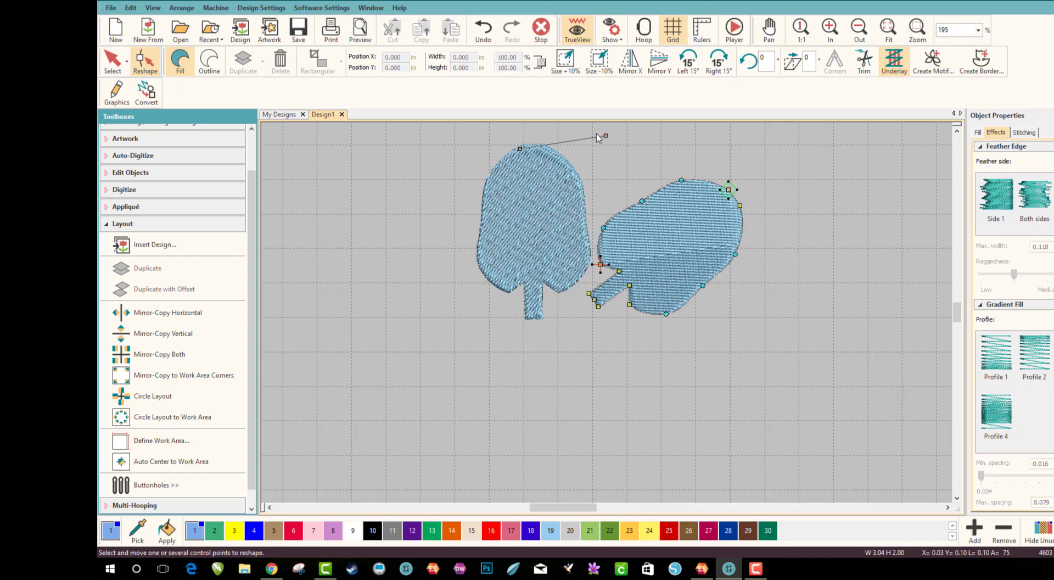
{"action": "left_click_drag", "start_coordinate": [606, 135], "coordinate": [651, 306]}
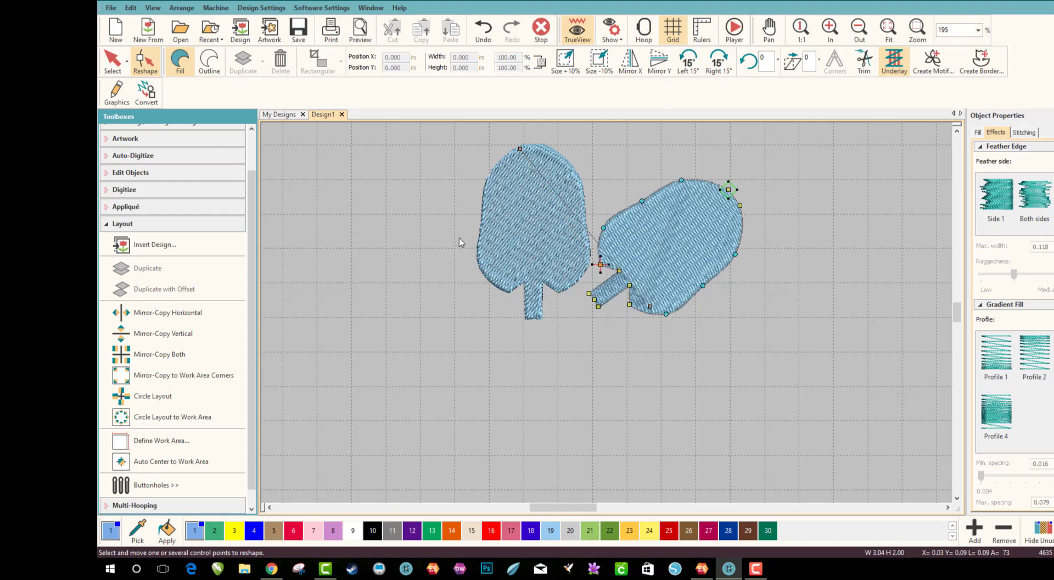
- Delete both the rotated copy and the original leaf
{"action": "left_click", "coordinate": [113, 60]}
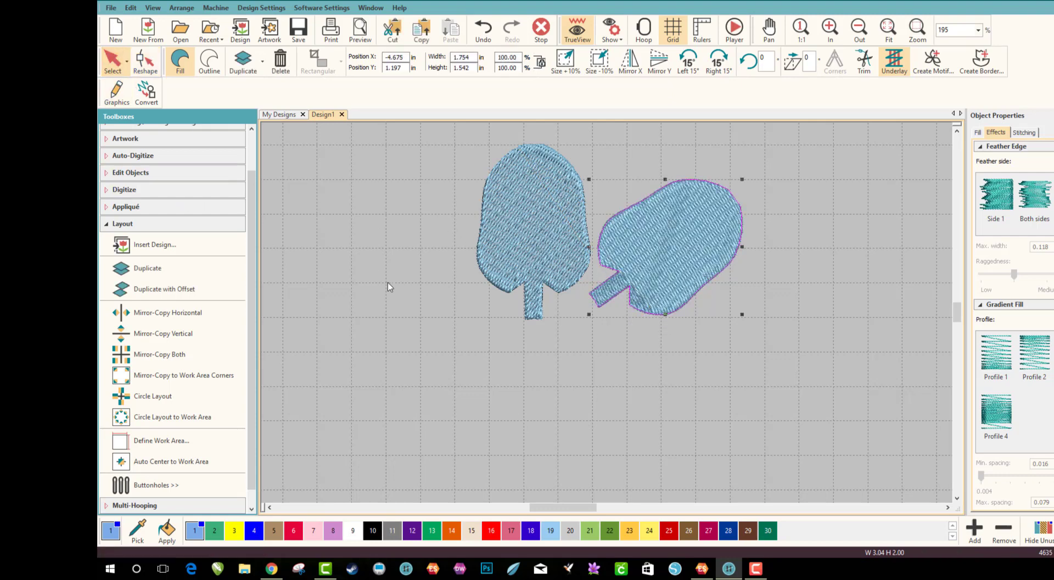
{"action": "left_click", "coordinate": [404, 299]}
{"action": "left_click", "coordinate": [663, 260]}
{"action": "key", "text": "Delete"}
{"action": "left_click", "coordinate": [563, 254]}
{"action": "key", "text": "Delete"}
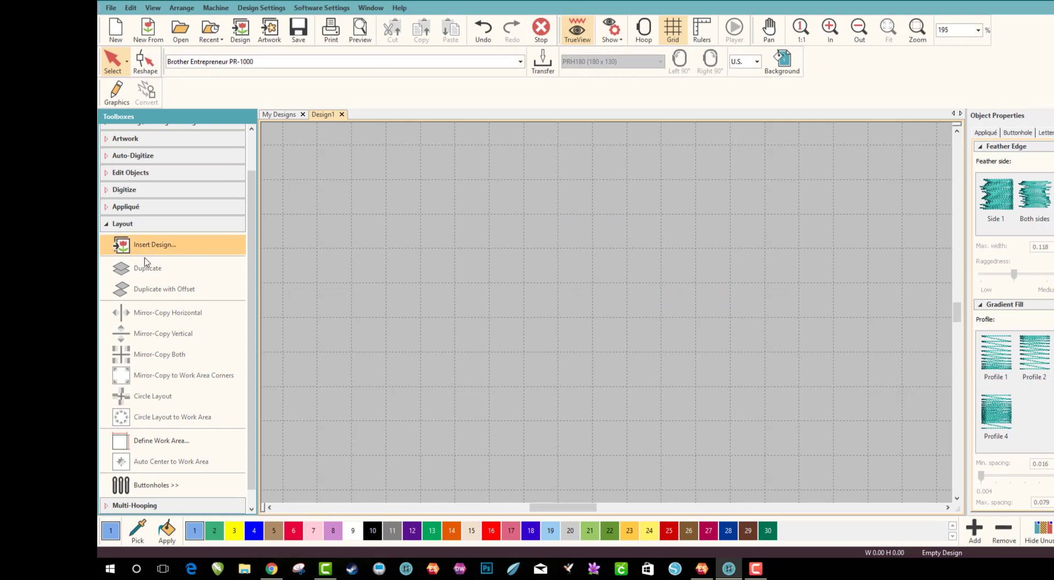
- Digitize a left half-leaf outline with a short stem, closed with tatami fill
{"action": "left_click", "coordinate": [141, 225]}
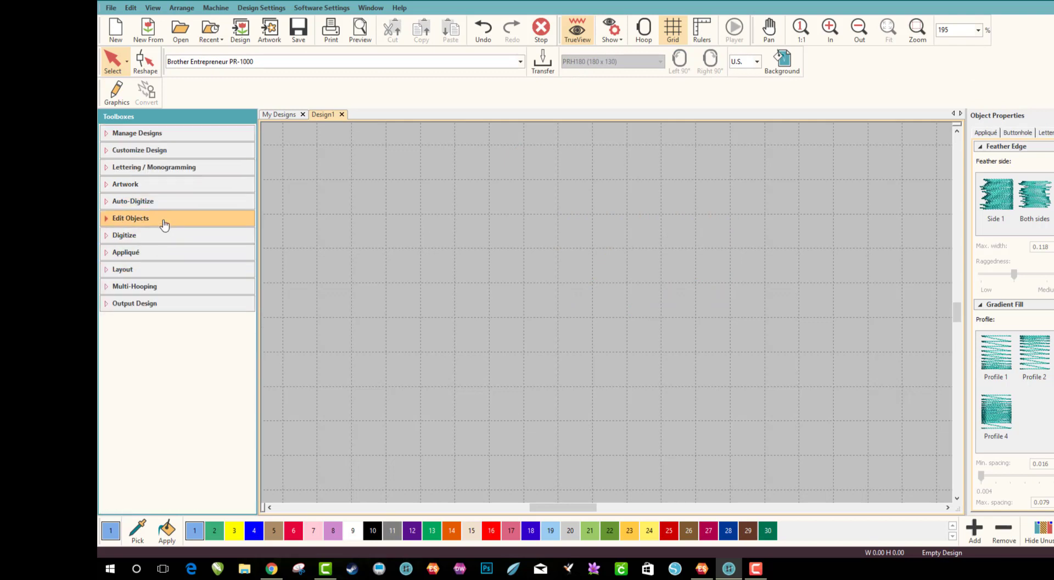
{"action": "left_click", "coordinate": [156, 235]}
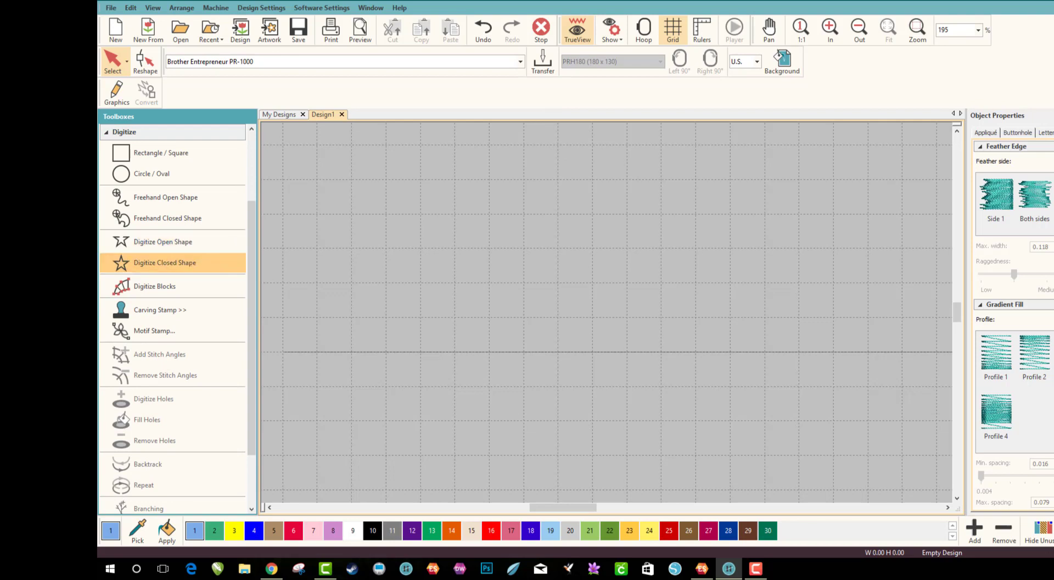
{"action": "left_click", "coordinate": [192, 262]}
{"action": "left_click", "coordinate": [558, 145]}
{"action": "left_click", "coordinate": [526, 178]}
{"action": "left_click", "coordinate": [508, 214]}
{"action": "left_click", "coordinate": [511, 246]}
{"action": "left_click", "coordinate": [523, 281]}
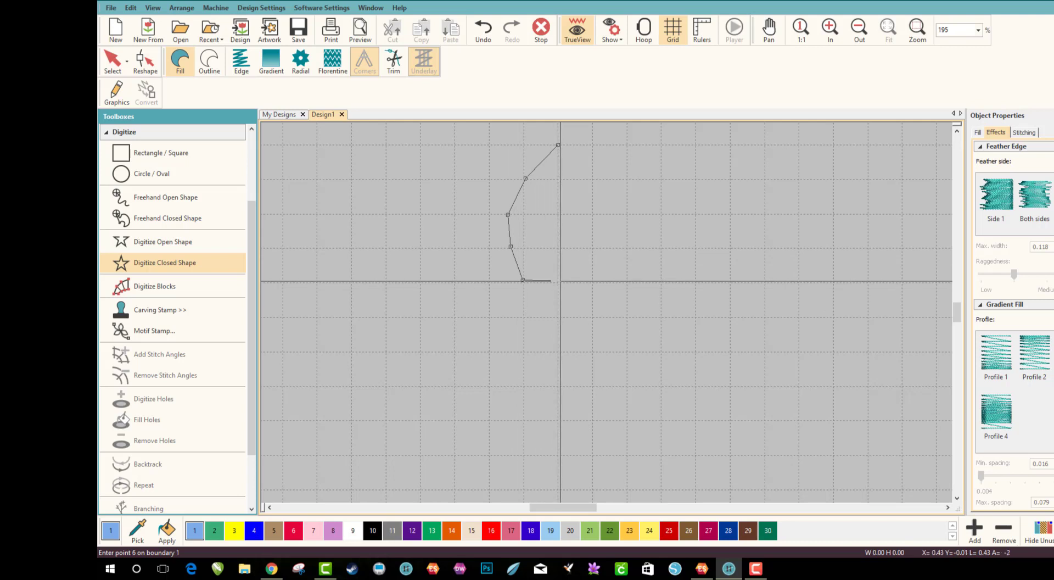
{"action": "left_click", "coordinate": [560, 283]}
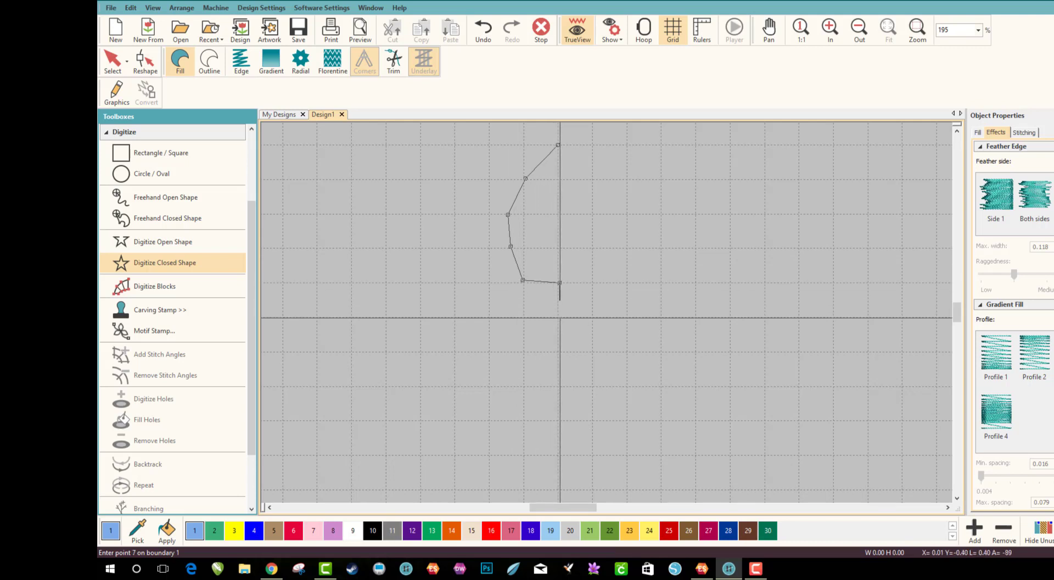
{"action": "left_click", "coordinate": [561, 318]}
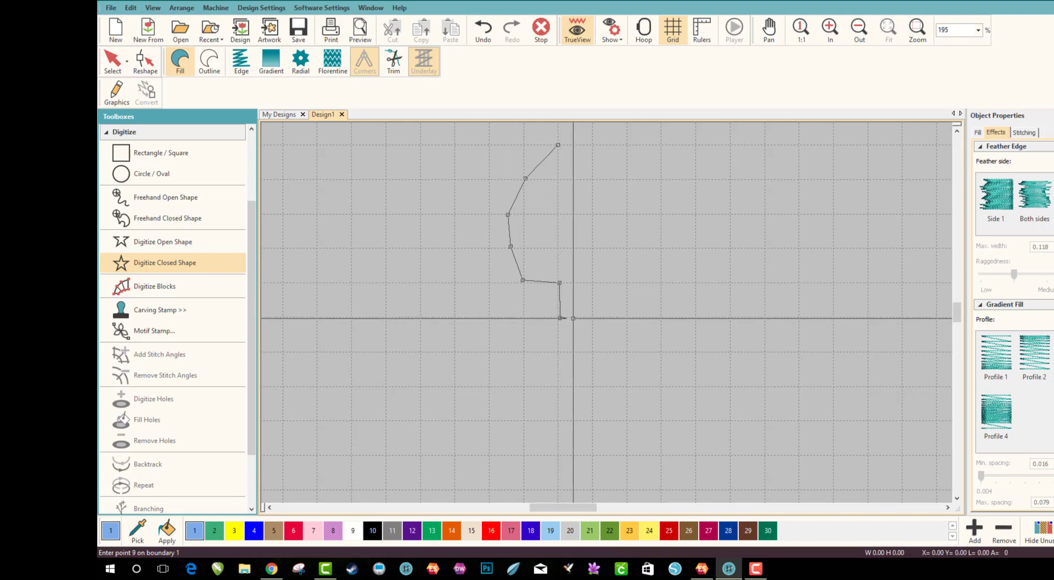
{"action": "left_click", "coordinate": [573, 318]}
{"action": "key", "text": "Return"}
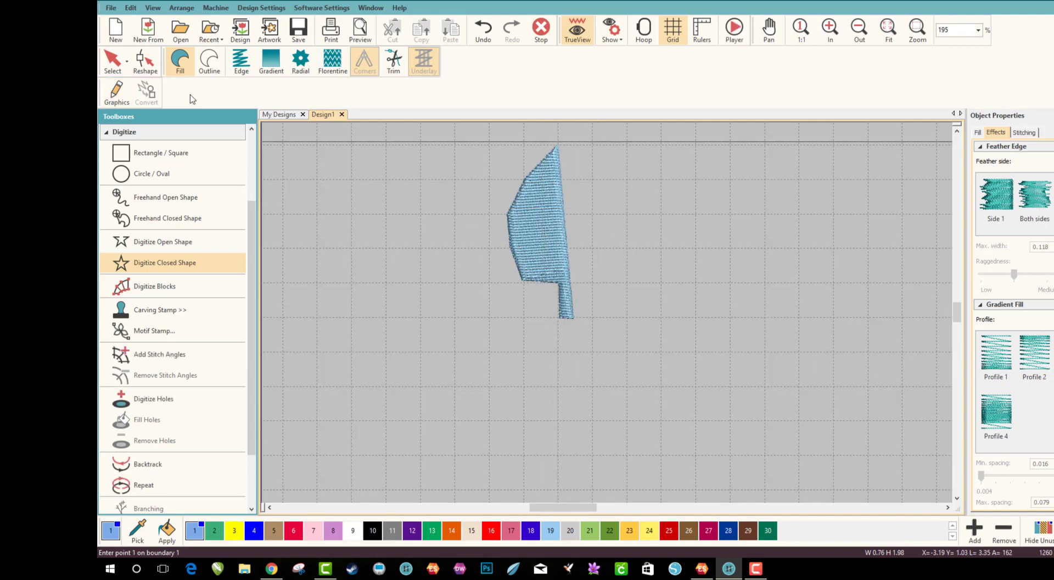
- Drag the half-leaf's top node right so it sits directly above the stem's edge
{"action": "left_click", "coordinate": [113, 59]}
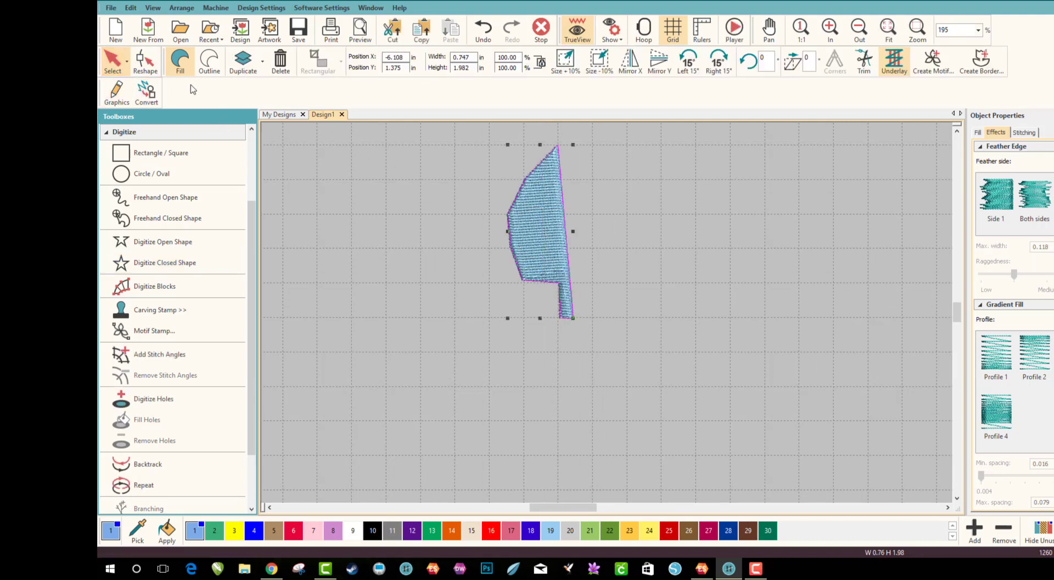
{"action": "left_click", "coordinate": [145, 60]}
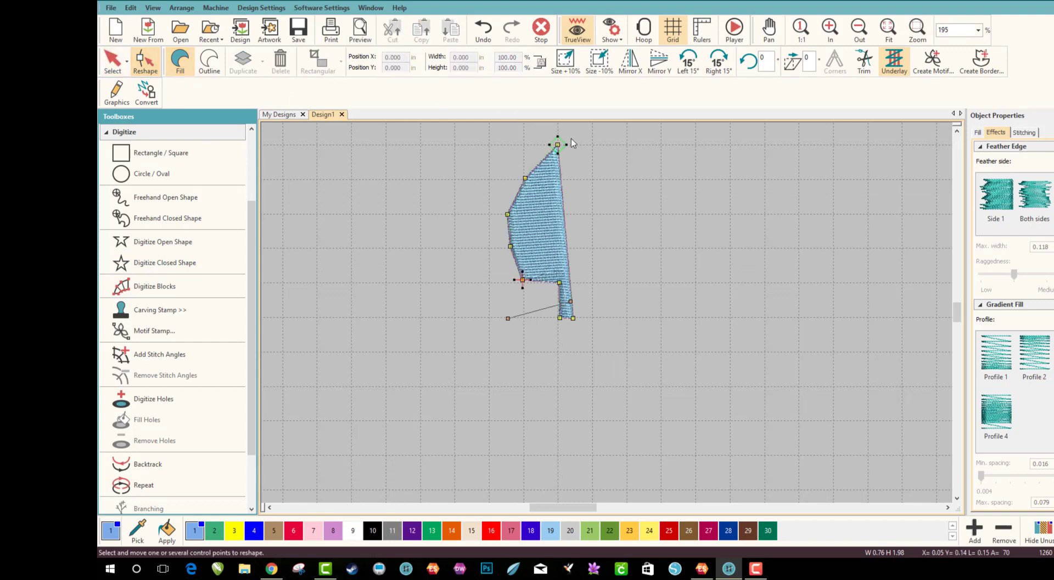
{"action": "mouse_move", "coordinate": [558, 145]}
{"action": "left_mouse_down"}
{"action": "mouse_move", "coordinate": [581, 142]}
{"action": "mouse_move", "coordinate": [569, 142]}
{"action": "left_mouse_up"}
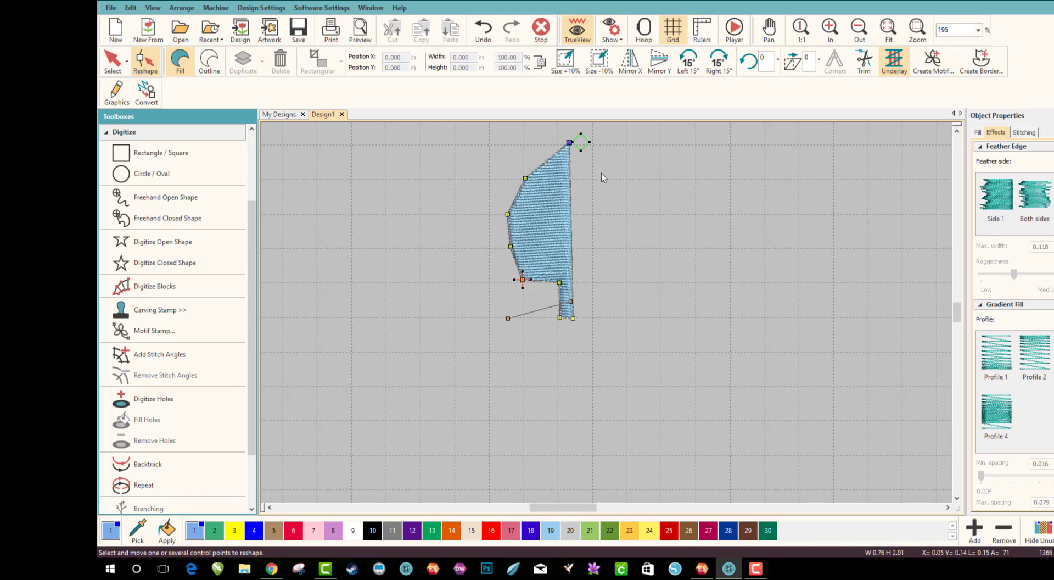
{"action": "left_click_drag", "start_coordinate": [569, 142], "coordinate": [571, 142]}
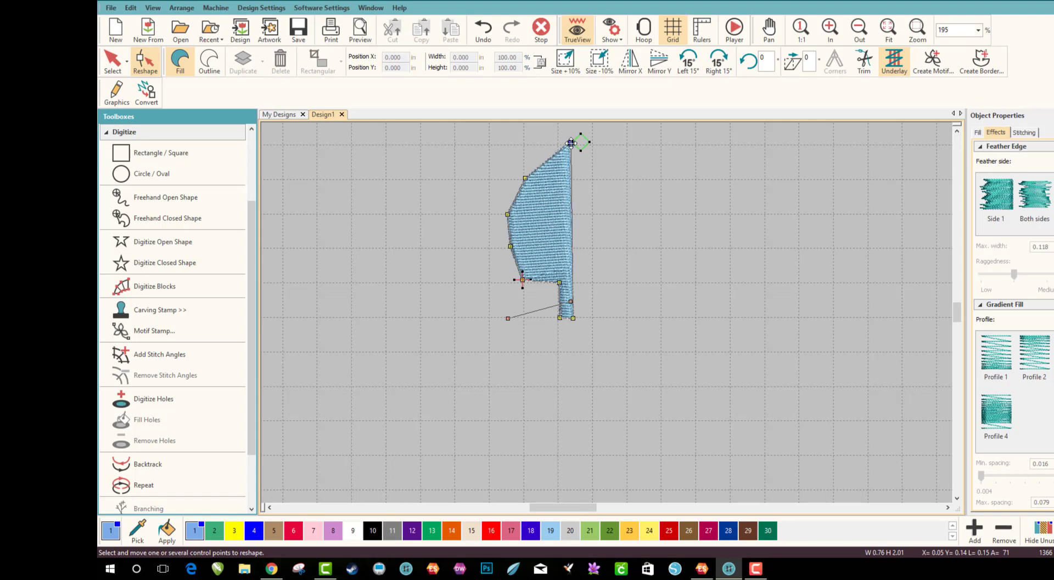
{"action": "left_click", "coordinate": [113, 60]}
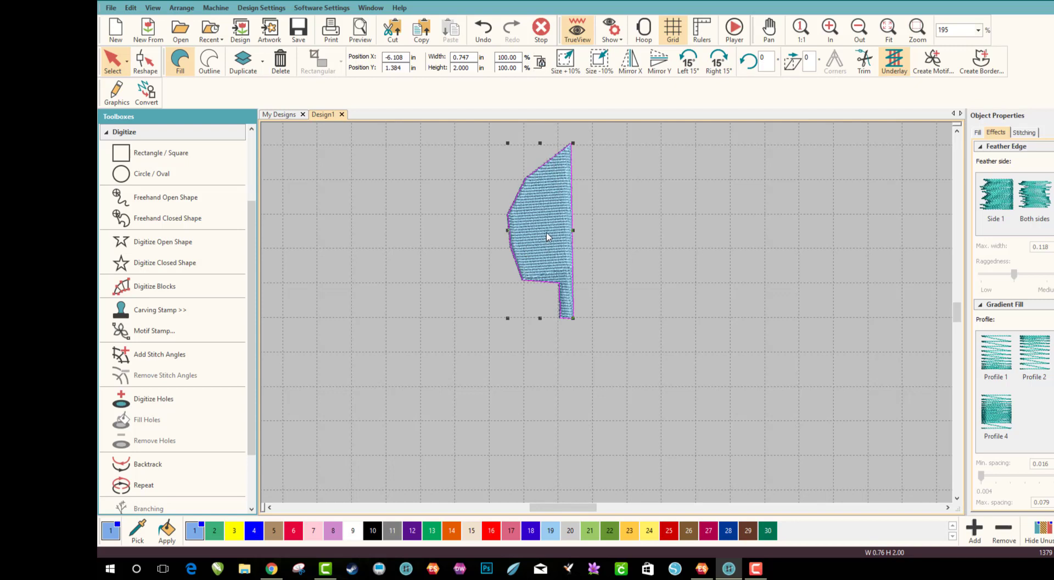
- Move a half-leaf right, mirror it horizontally, and butt it against the left half
{"action": "left_click_drag", "start_coordinate": [546, 215], "coordinate": [623, 206]}
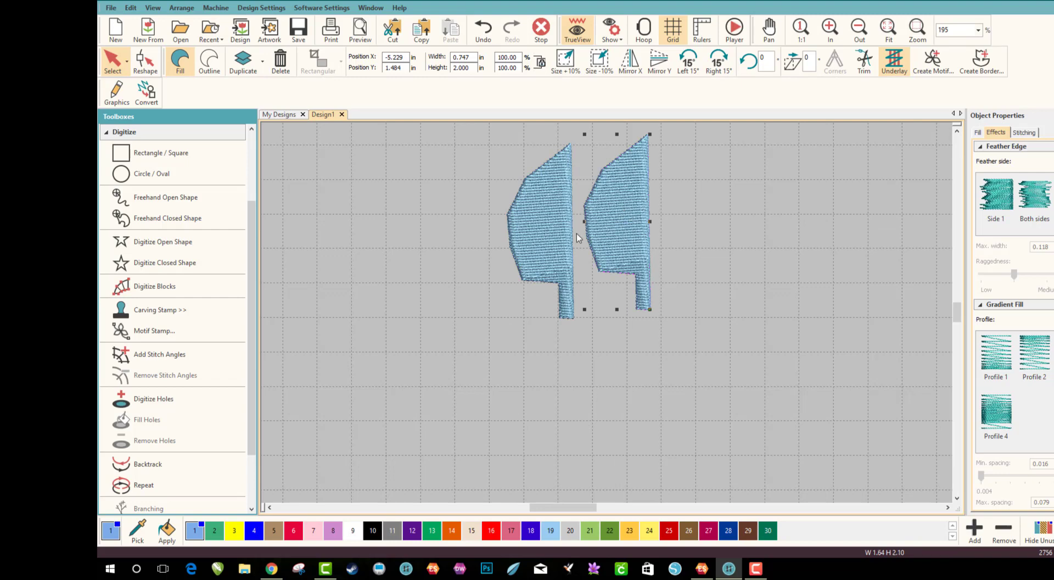
{"action": "left_click", "coordinate": [630, 63]}
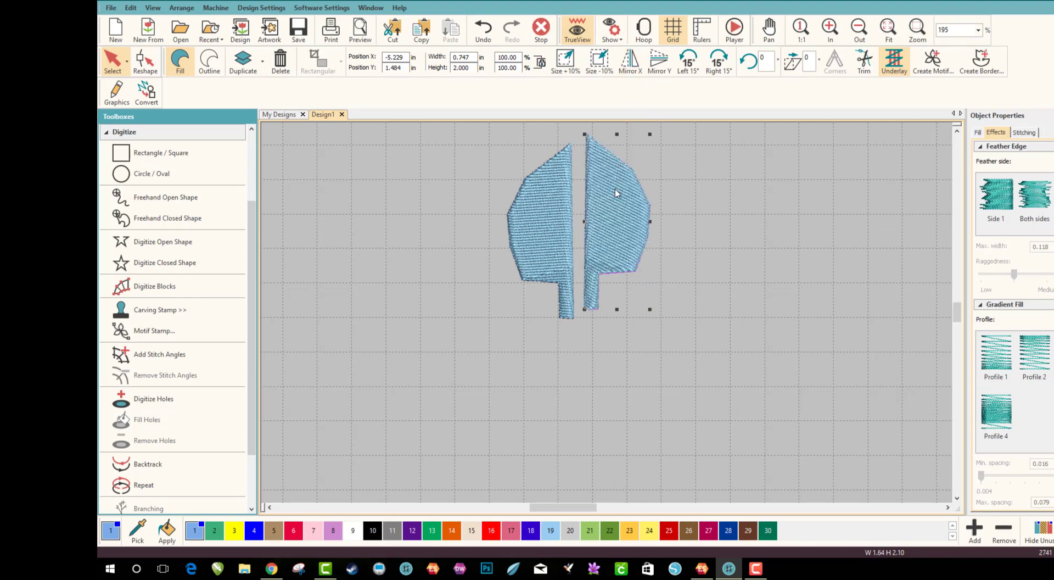
{"action": "left_click_drag", "start_coordinate": [616, 192], "coordinate": [600, 199]}
{"action": "left_click", "coordinate": [714, 225]}
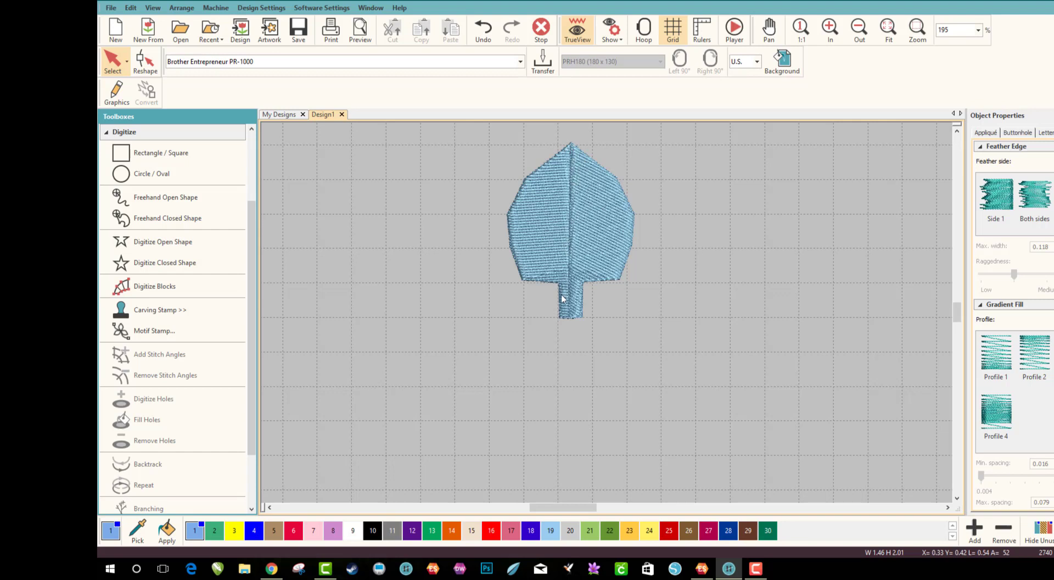
- Slant the right leaf half's tatami stitches diagonally upward to about 54°
{"action": "left_click", "coordinate": [605, 223]}
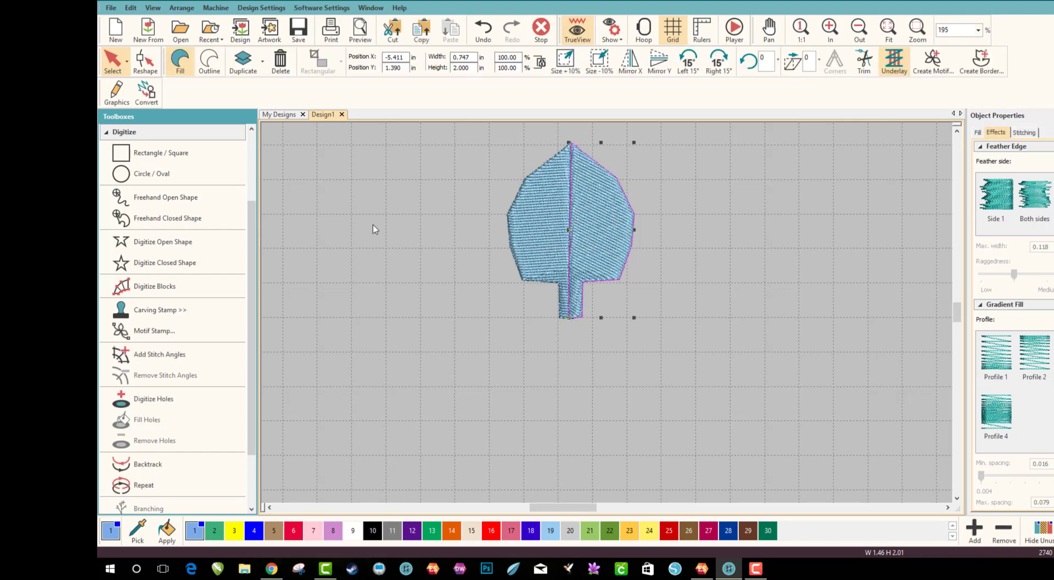
{"action": "left_click", "coordinate": [145, 61]}
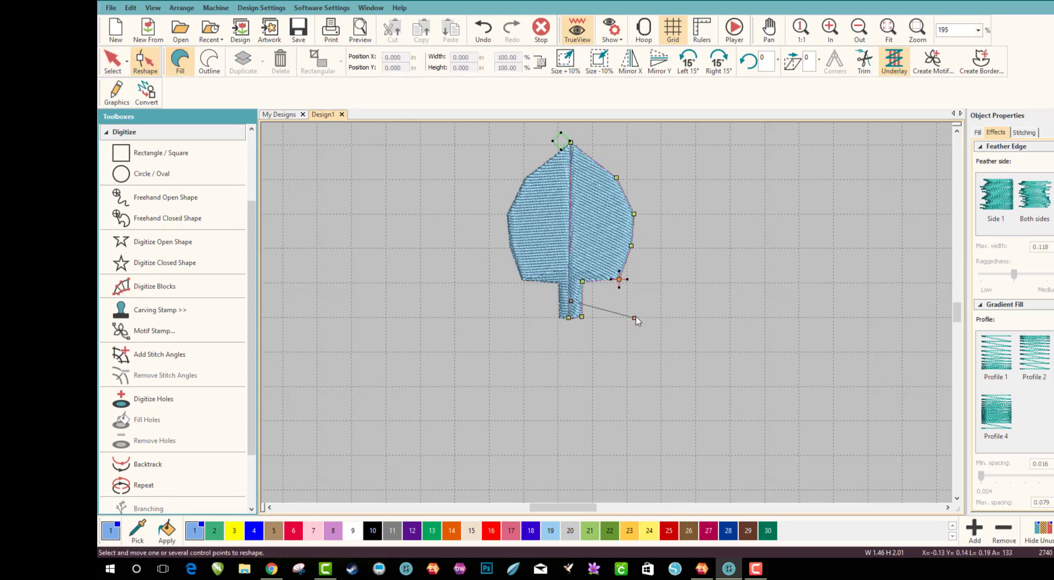
{"action": "left_click_drag", "start_coordinate": [636, 318], "coordinate": [661, 181]}
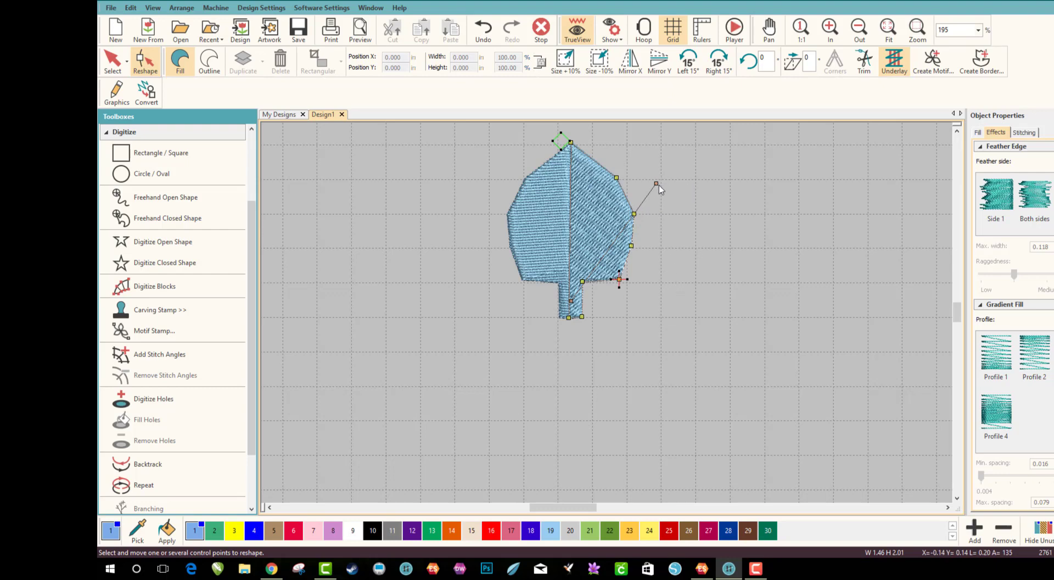
{"action": "key", "text": "Escape"}
- Slant the left leaf half's stitches the opposite way, to roughly 127–132°
{"action": "left_click", "coordinate": [536, 218]}
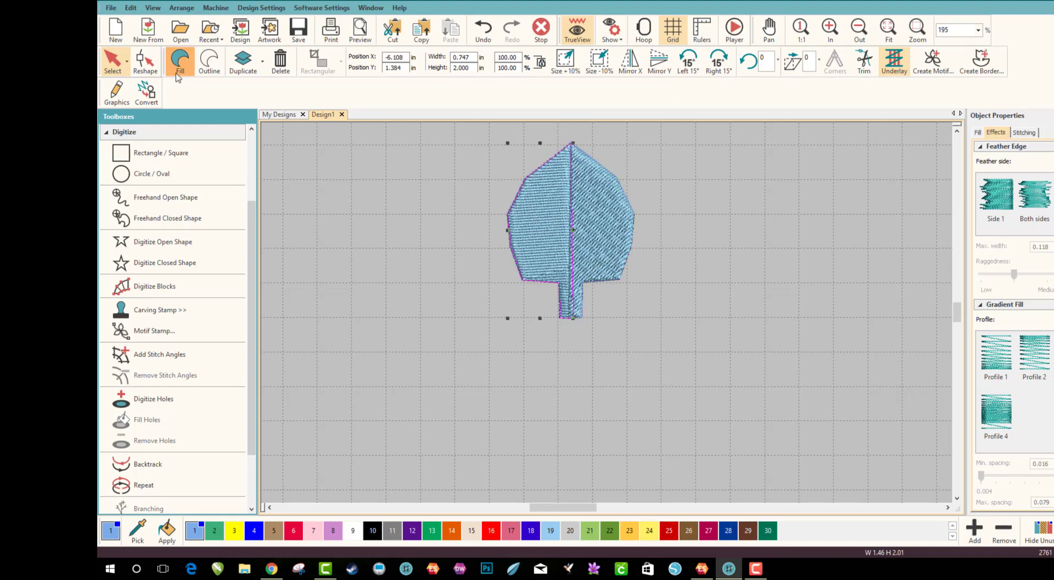
{"action": "left_click", "coordinate": [157, 70]}
{"action": "left_click_drag", "start_coordinate": [508, 319], "coordinate": [476, 172]}
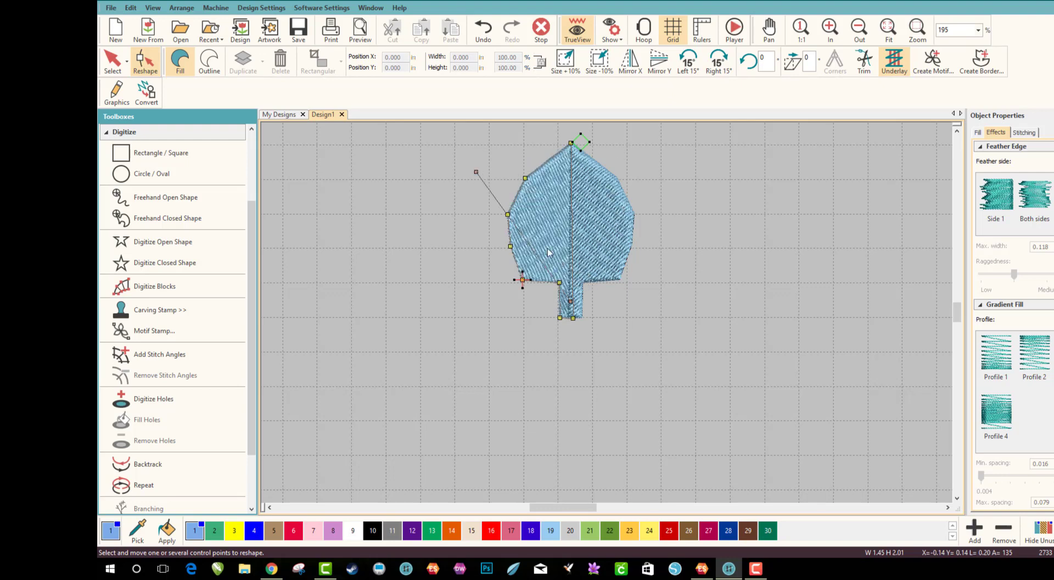
{"action": "left_click_drag", "start_coordinate": [475, 166], "coordinate": [463, 181]}
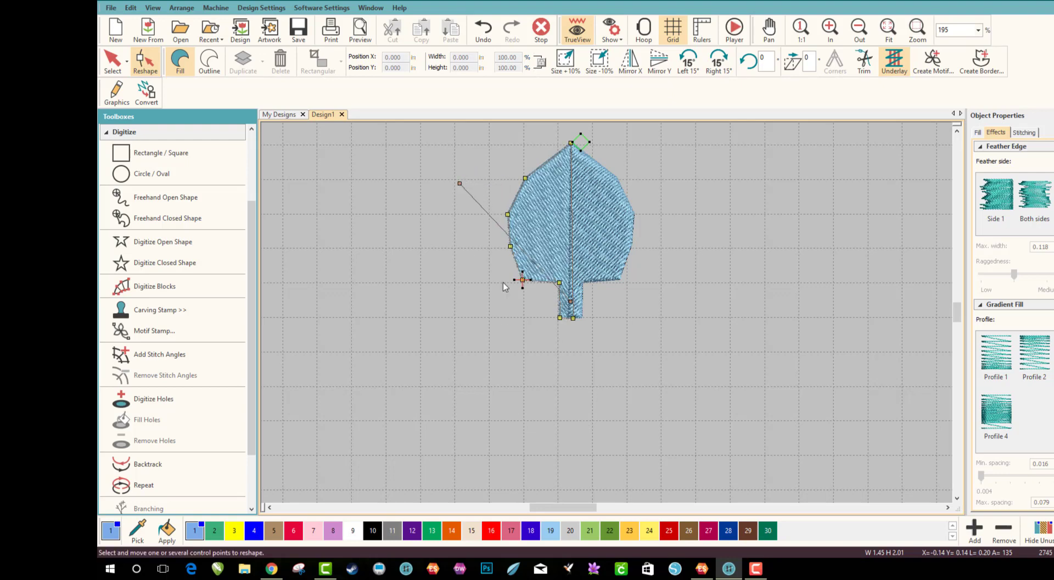
{"action": "left_click", "coordinate": [114, 70]}
- Colour both leaf halves green with colour swatch 22
{"action": "left_click", "coordinate": [679, 405]}
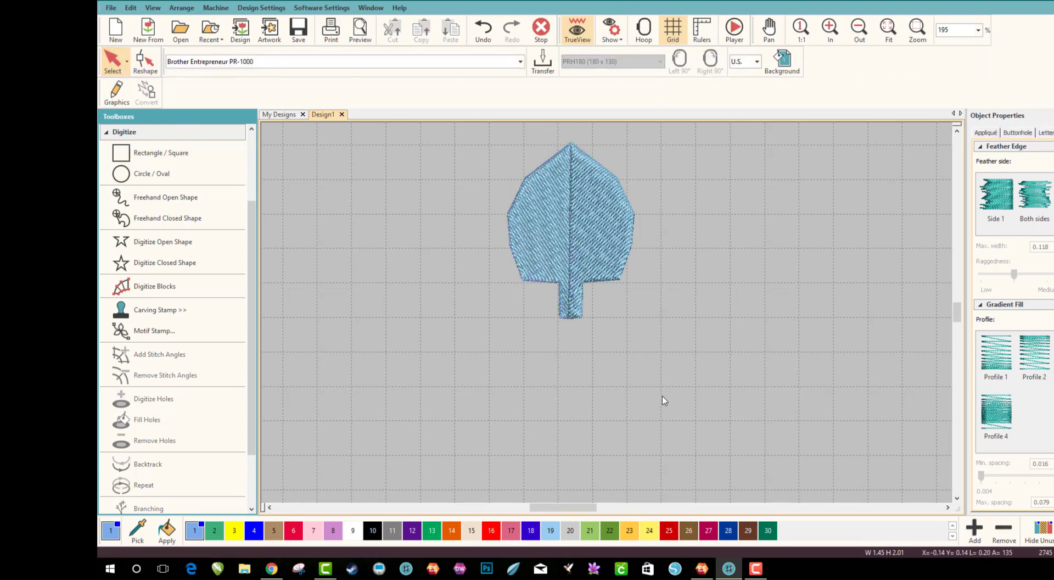
{"action": "key", "text": "ctrl+a"}
{"action": "left_click", "coordinate": [610, 531]}
{"action": "left_click", "coordinate": [696, 322]}
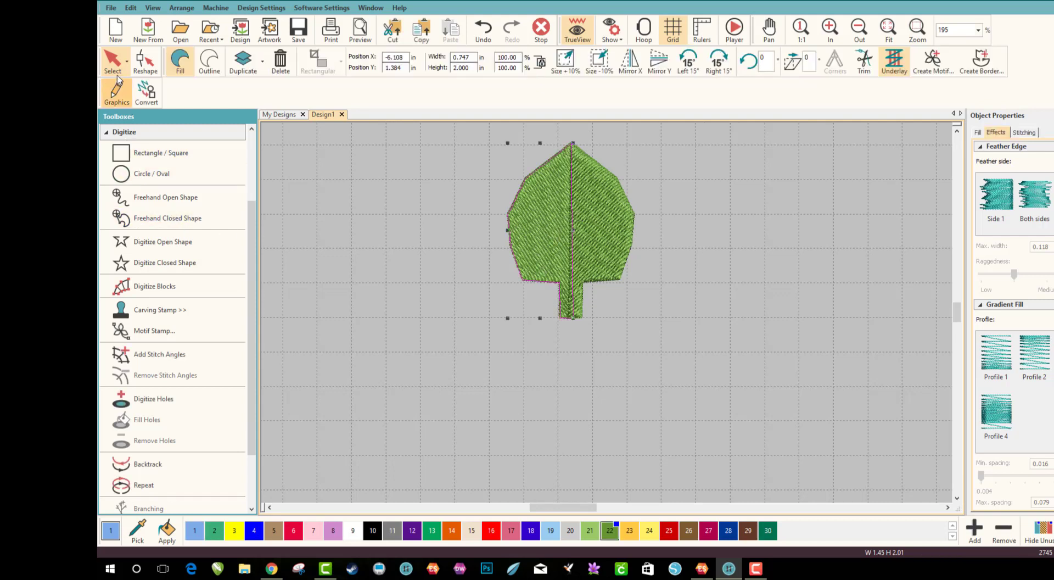
- Reset the stitch angles near horizontal: left half to about 0°, right half to about 5°
{"action": "left_click", "coordinate": [145, 61]}
{"action": "left_click_drag", "start_coordinate": [457, 185], "coordinate": [365, 297]}
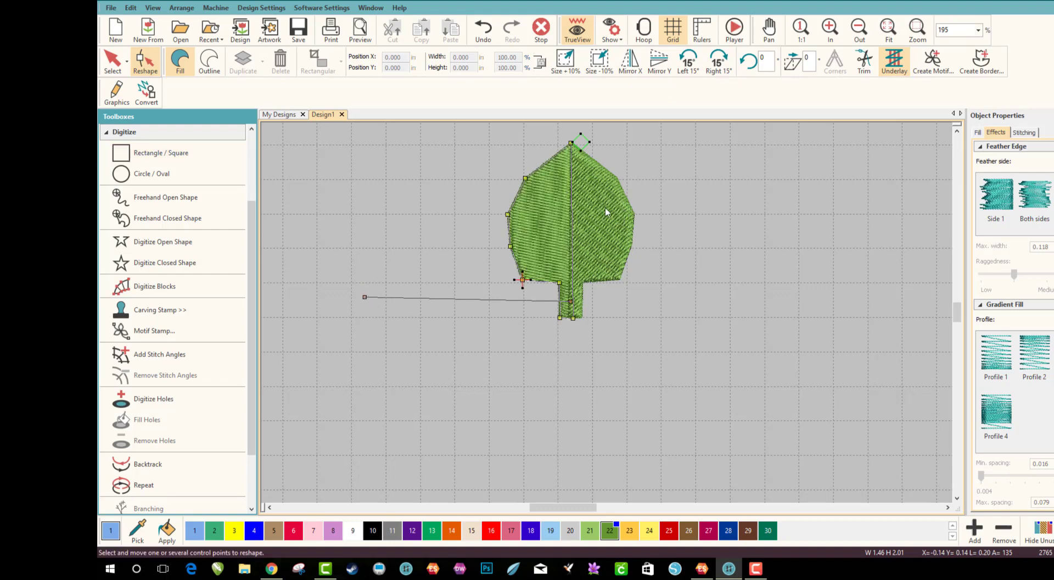
{"action": "left_click", "coordinate": [112, 62]}
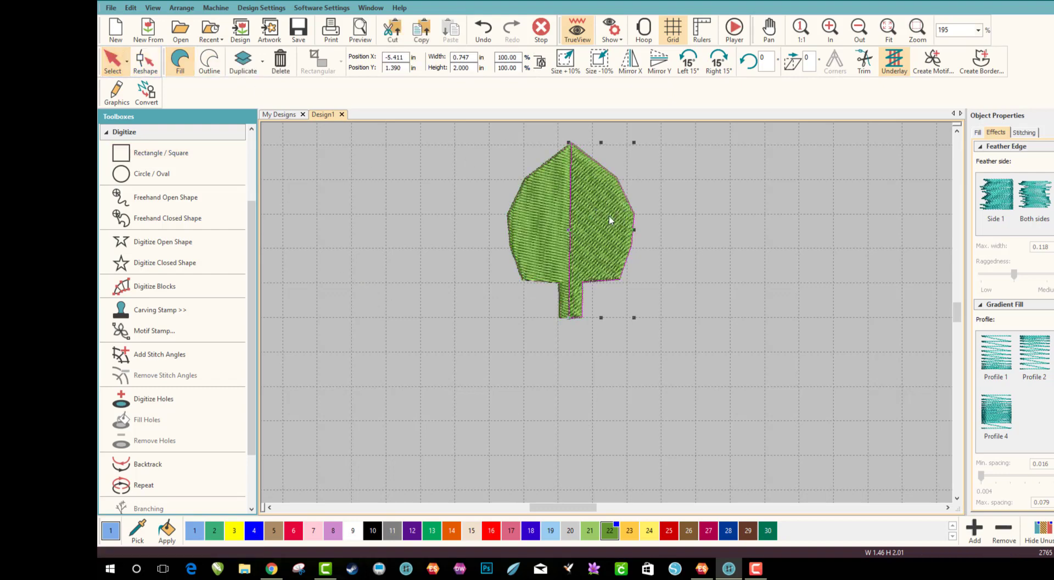
{"action": "left_click", "coordinate": [145, 61]}
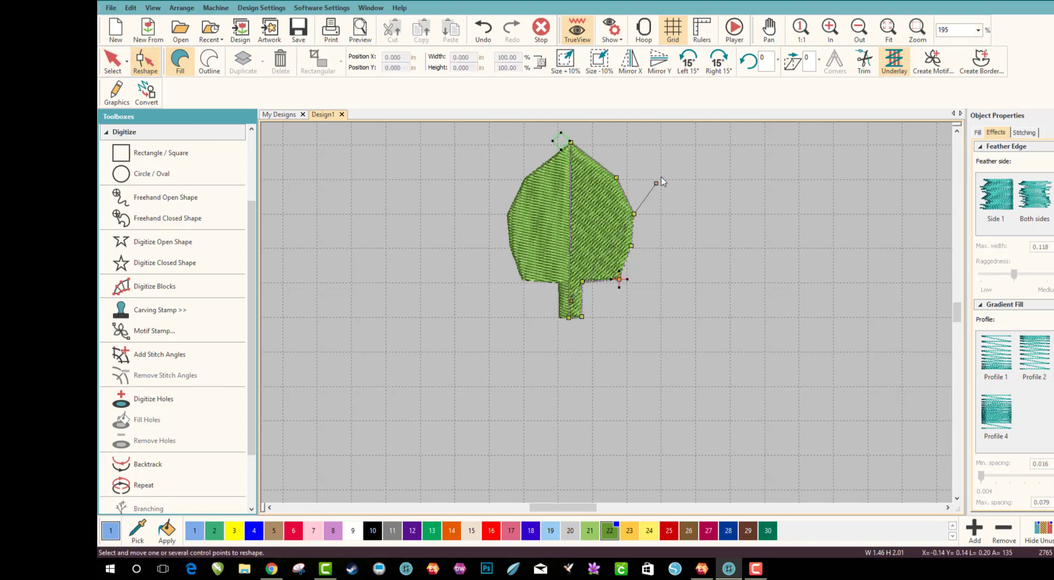
{"action": "left_click_drag", "start_coordinate": [659, 185], "coordinate": [747, 299]}
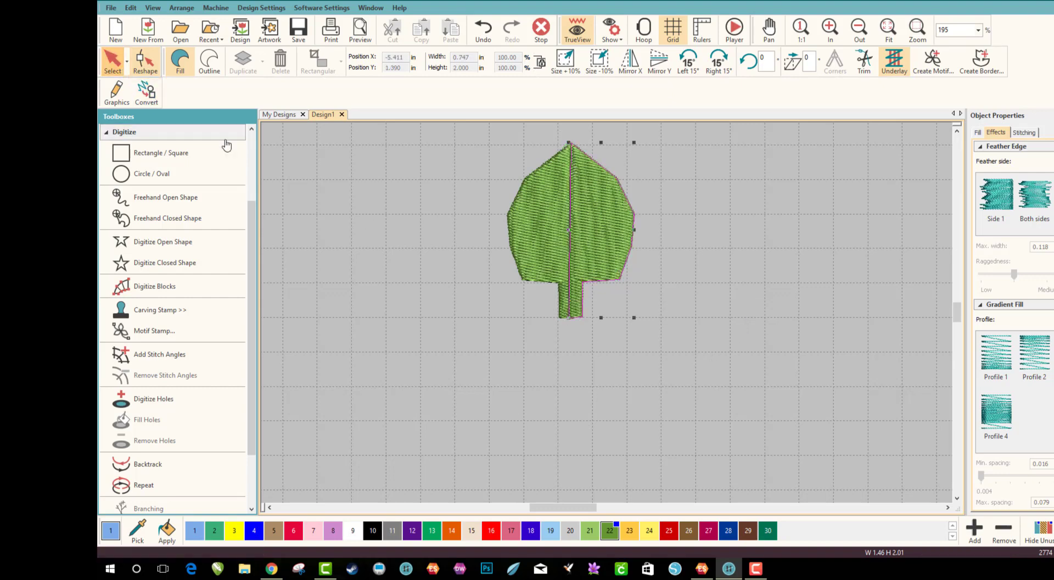
{"action": "left_click", "coordinate": [113, 62]}
{"action": "left_click", "coordinate": [499, 317]}
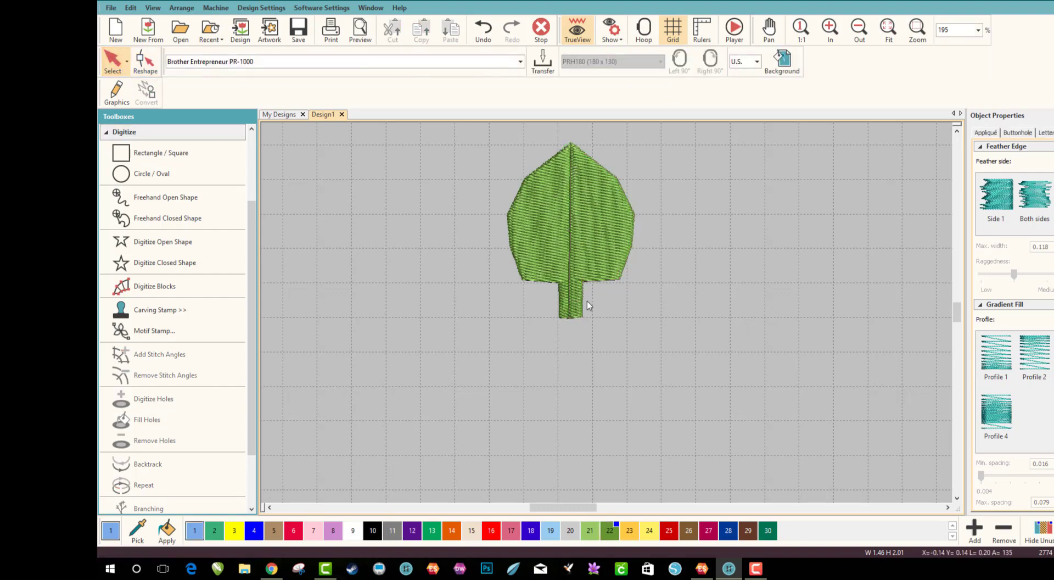
- Angle the left half's stitches to about 143° and the right half's diagonally up-right
{"action": "left_click", "coordinate": [545, 229]}
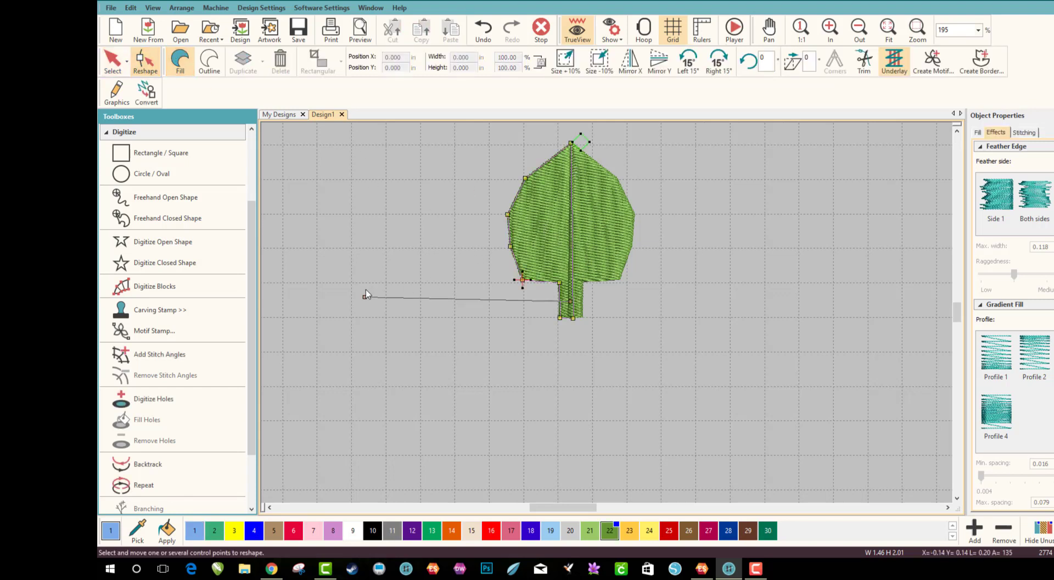
{"action": "left_click_drag", "start_coordinate": [367, 295], "coordinate": [418, 170]}
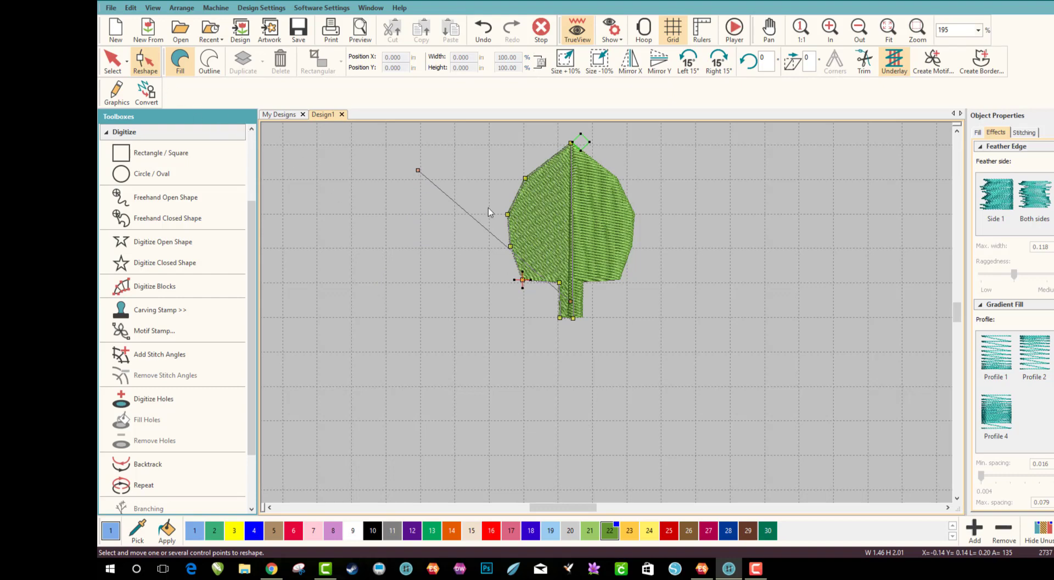
{"action": "left_click", "coordinate": [113, 60]}
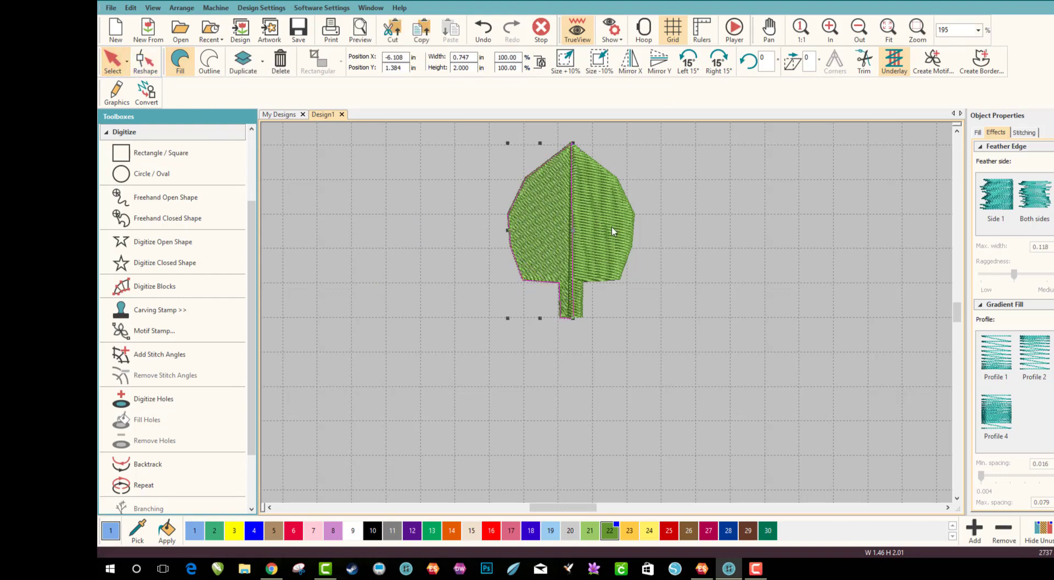
{"action": "left_click", "coordinate": [146, 61]}
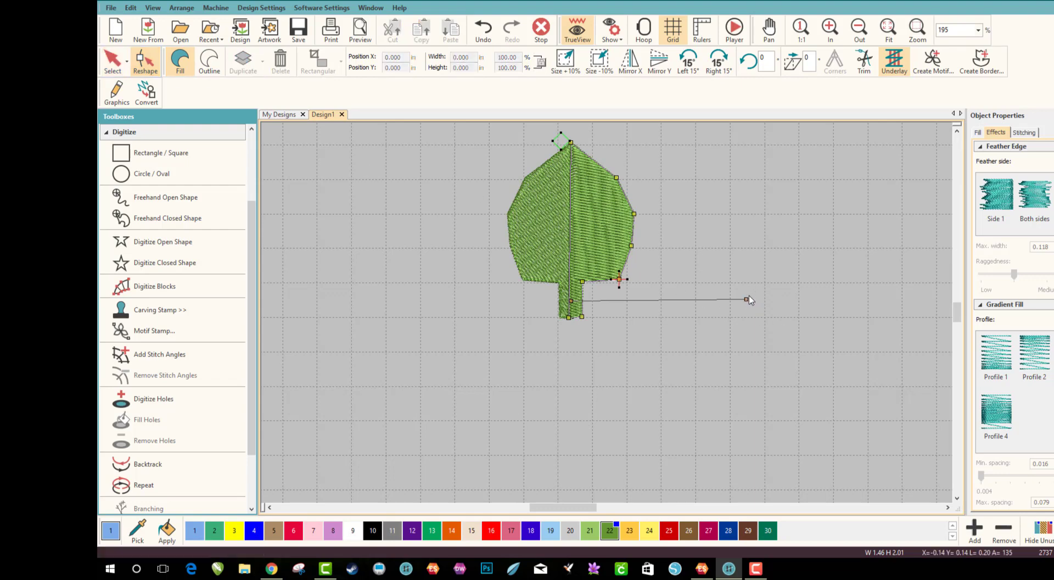
{"action": "left_click_drag", "start_coordinate": [718, 195], "coordinate": [706, 154]}
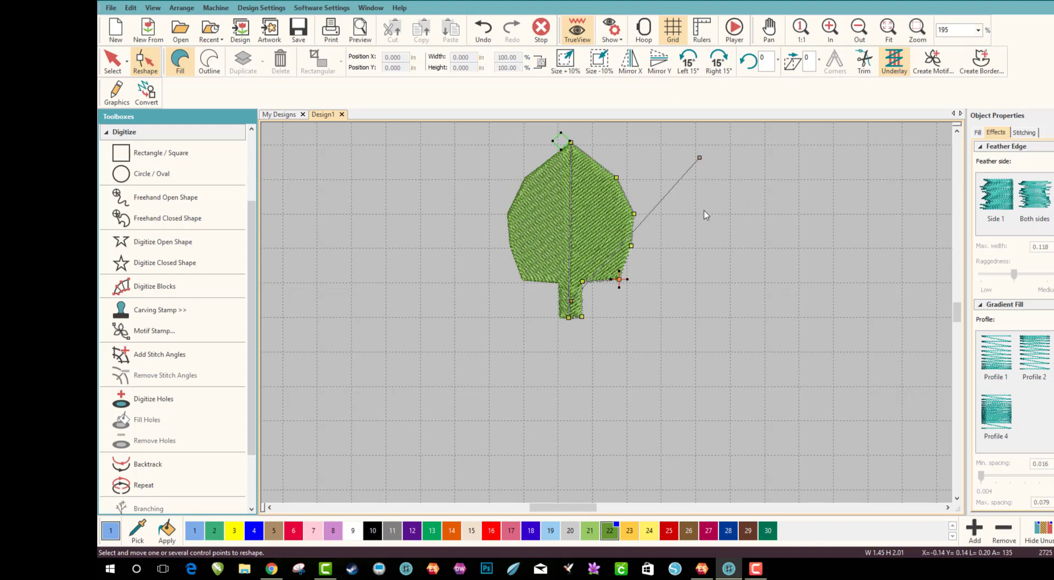
{"action": "left_click", "coordinate": [113, 62]}
{"action": "left_click", "coordinate": [565, 348]}
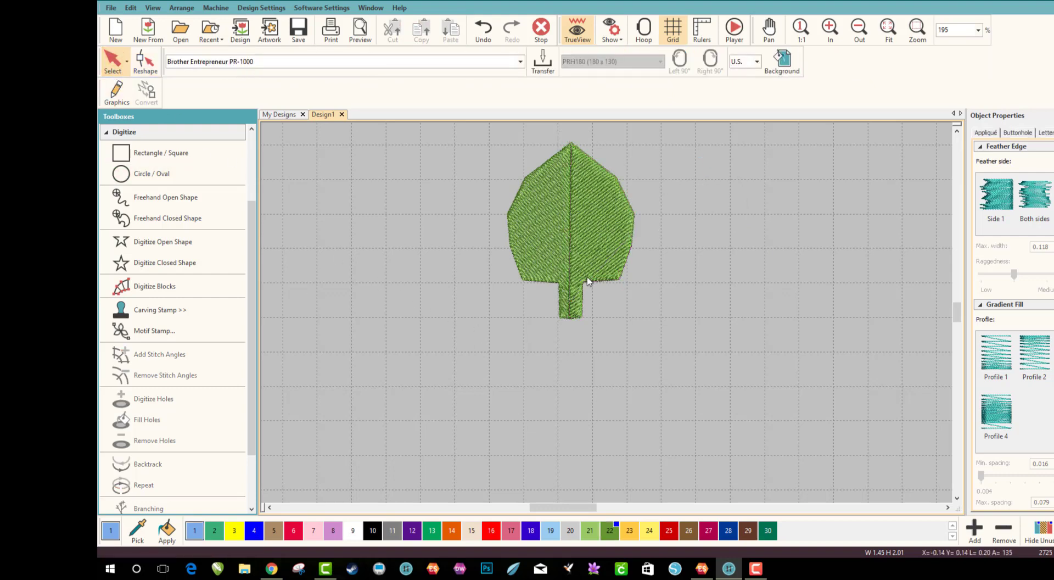